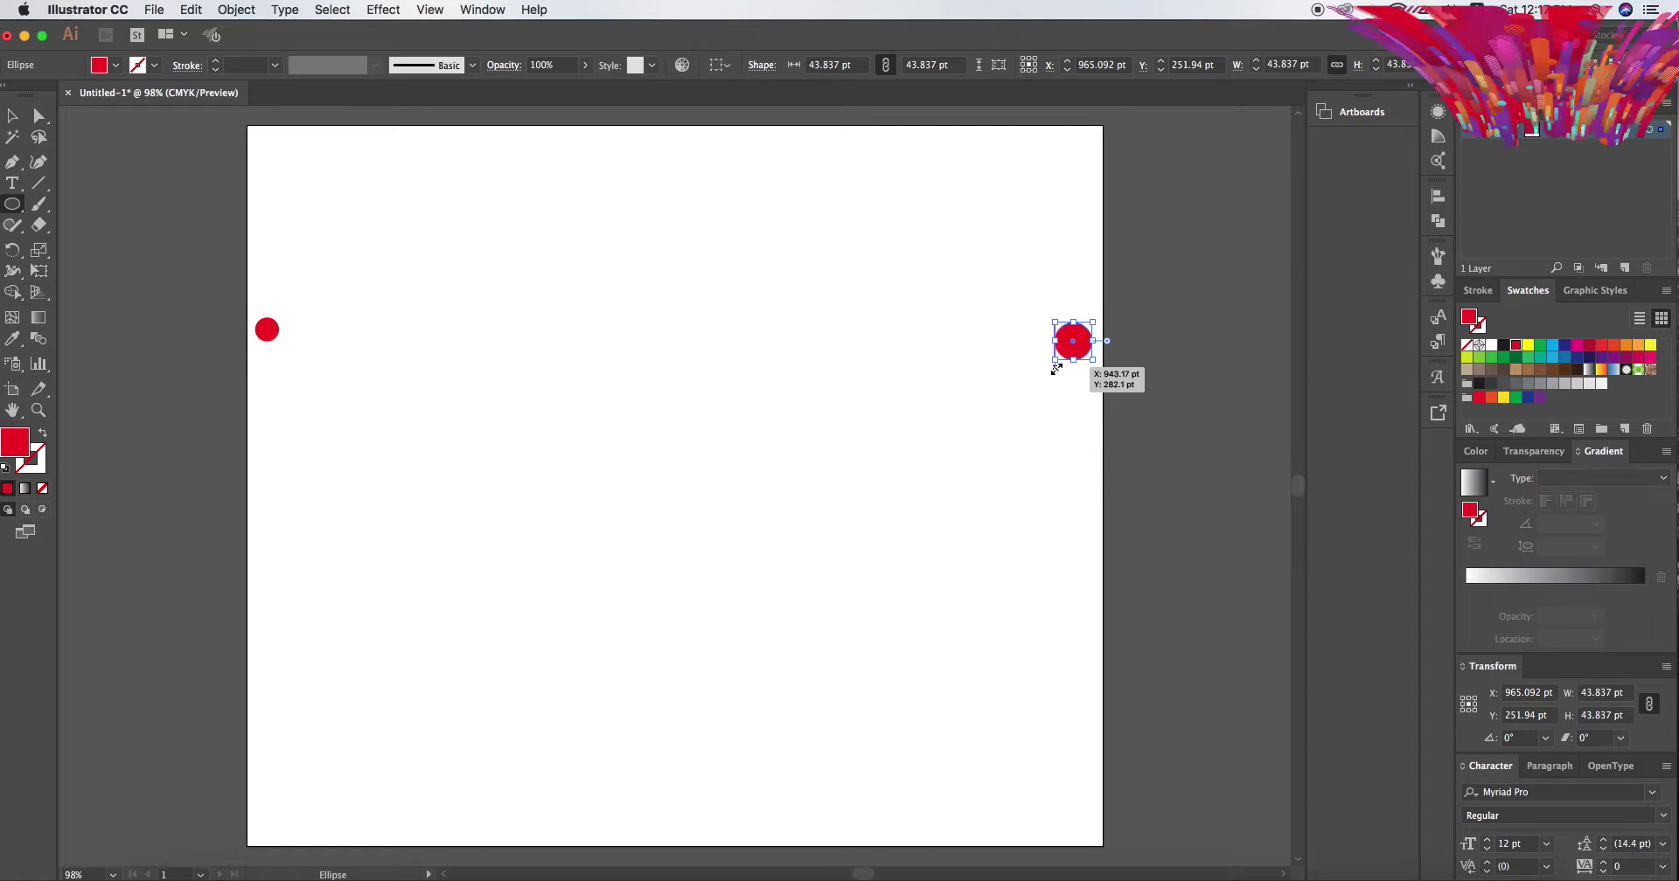
Blend the small red circle with the larger red circle using 20 specified steps
left_click(956, 292)
left_click(787, 466)
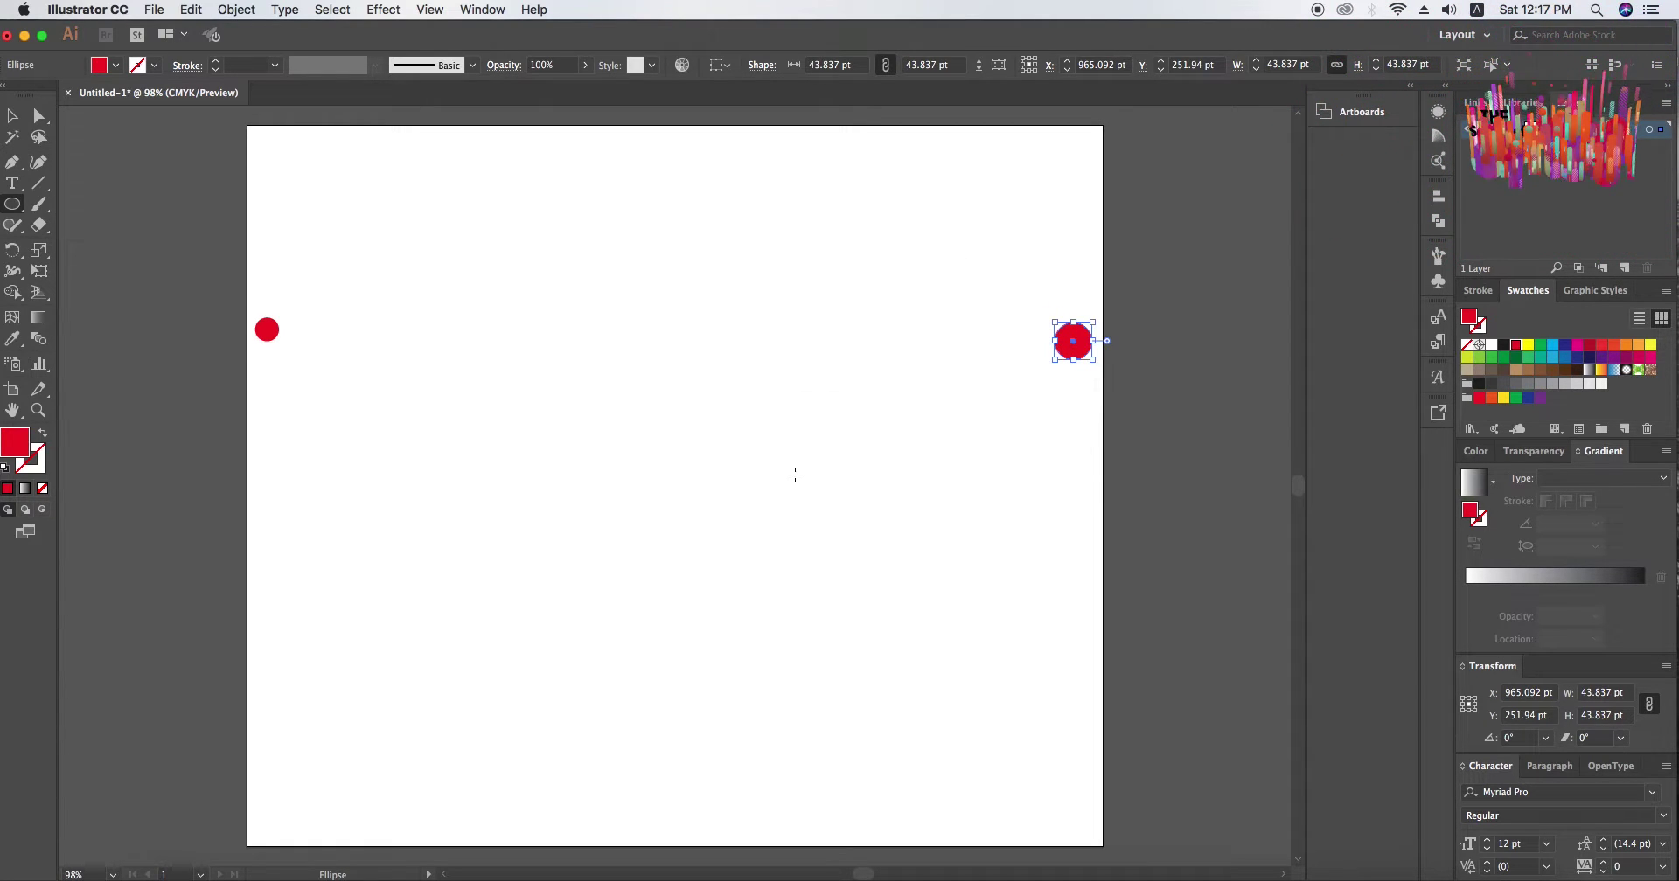
key("v")
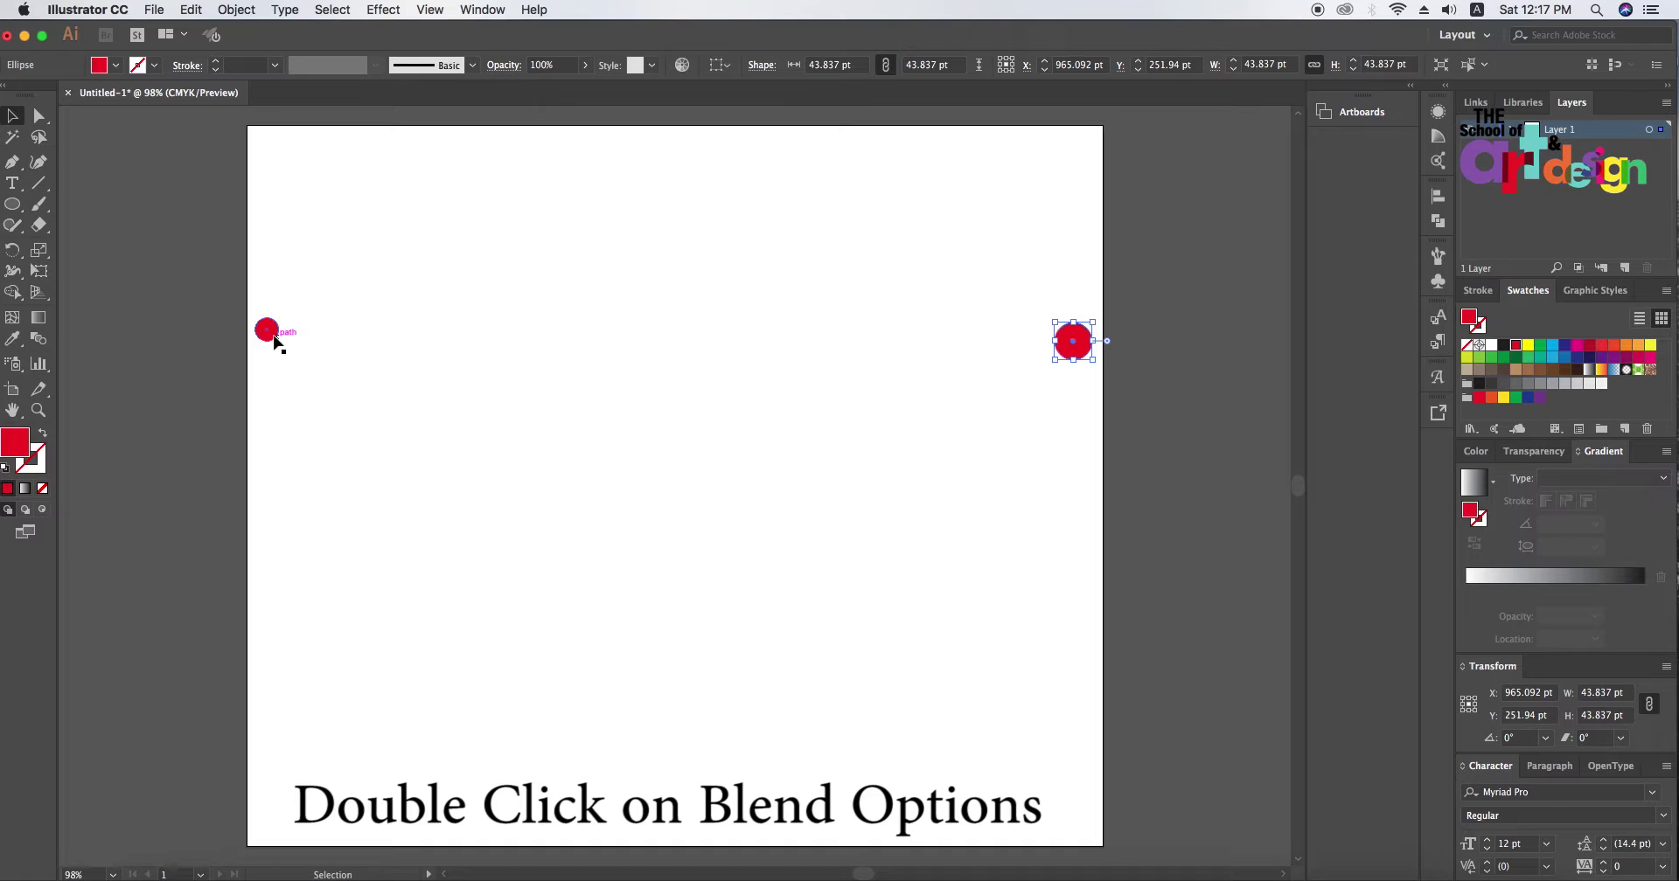
double_click(40, 339)
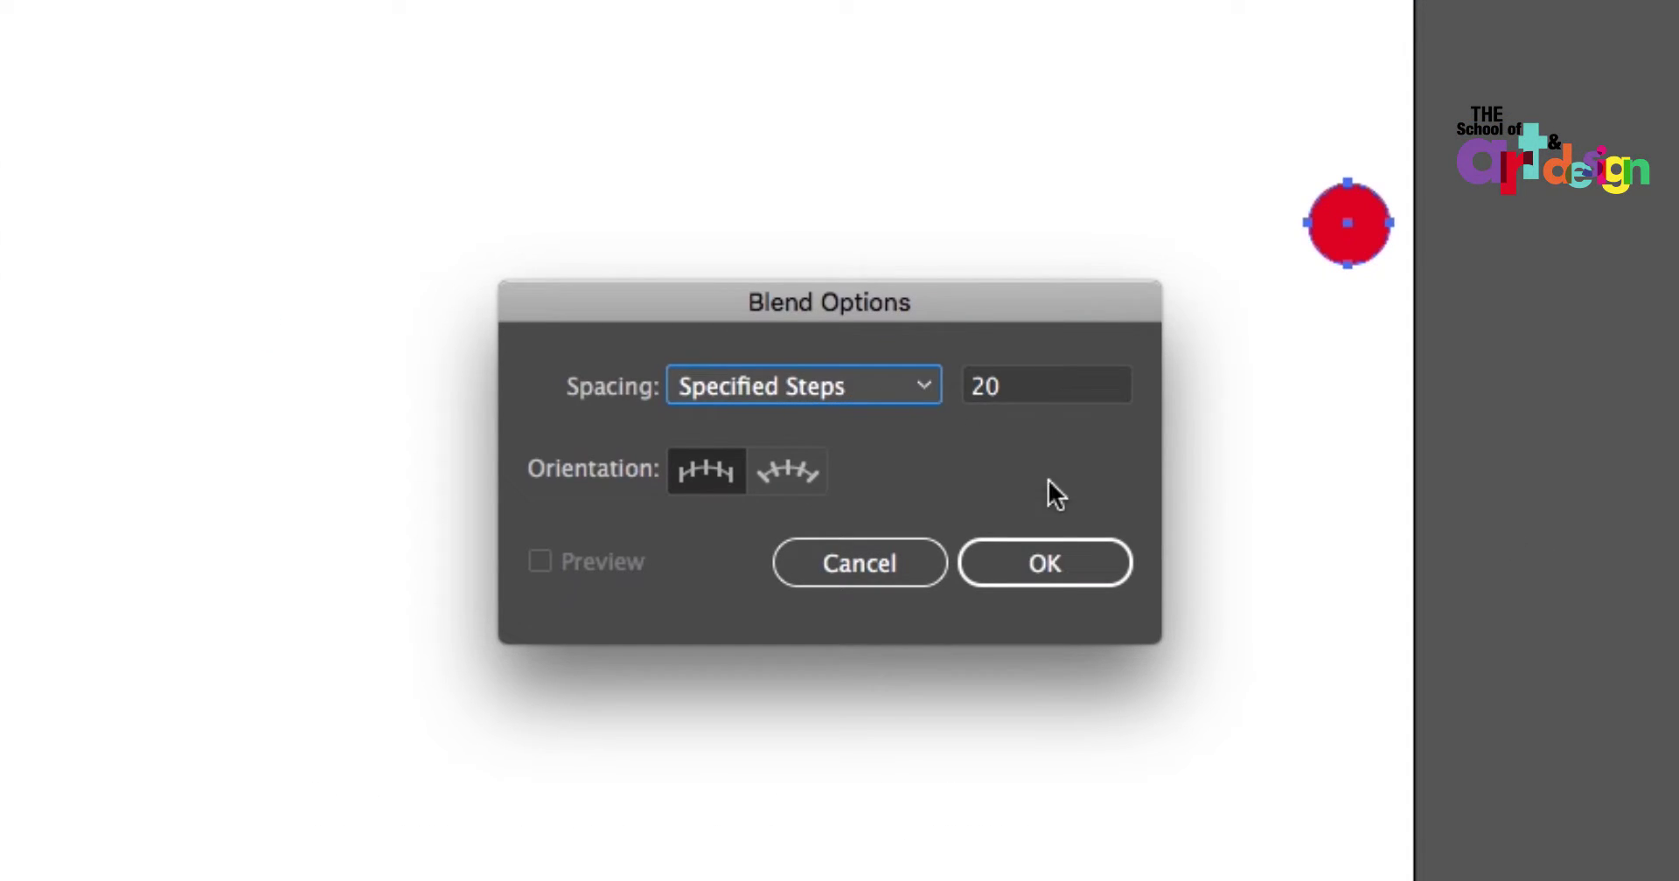
left_click(1046, 564)
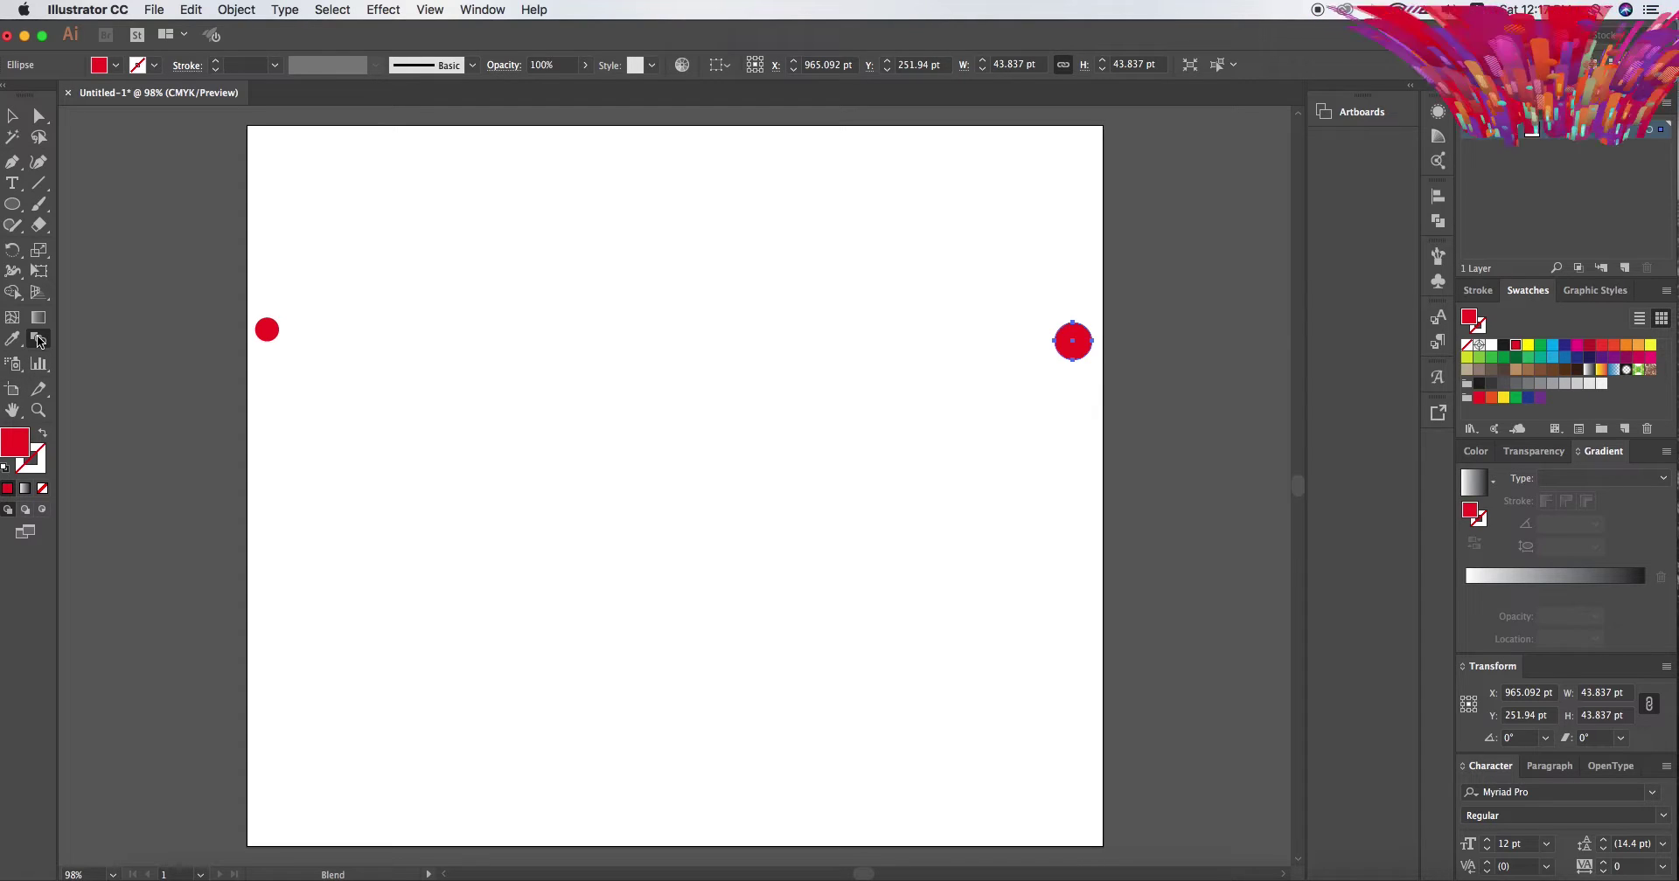
left_click(266, 333)
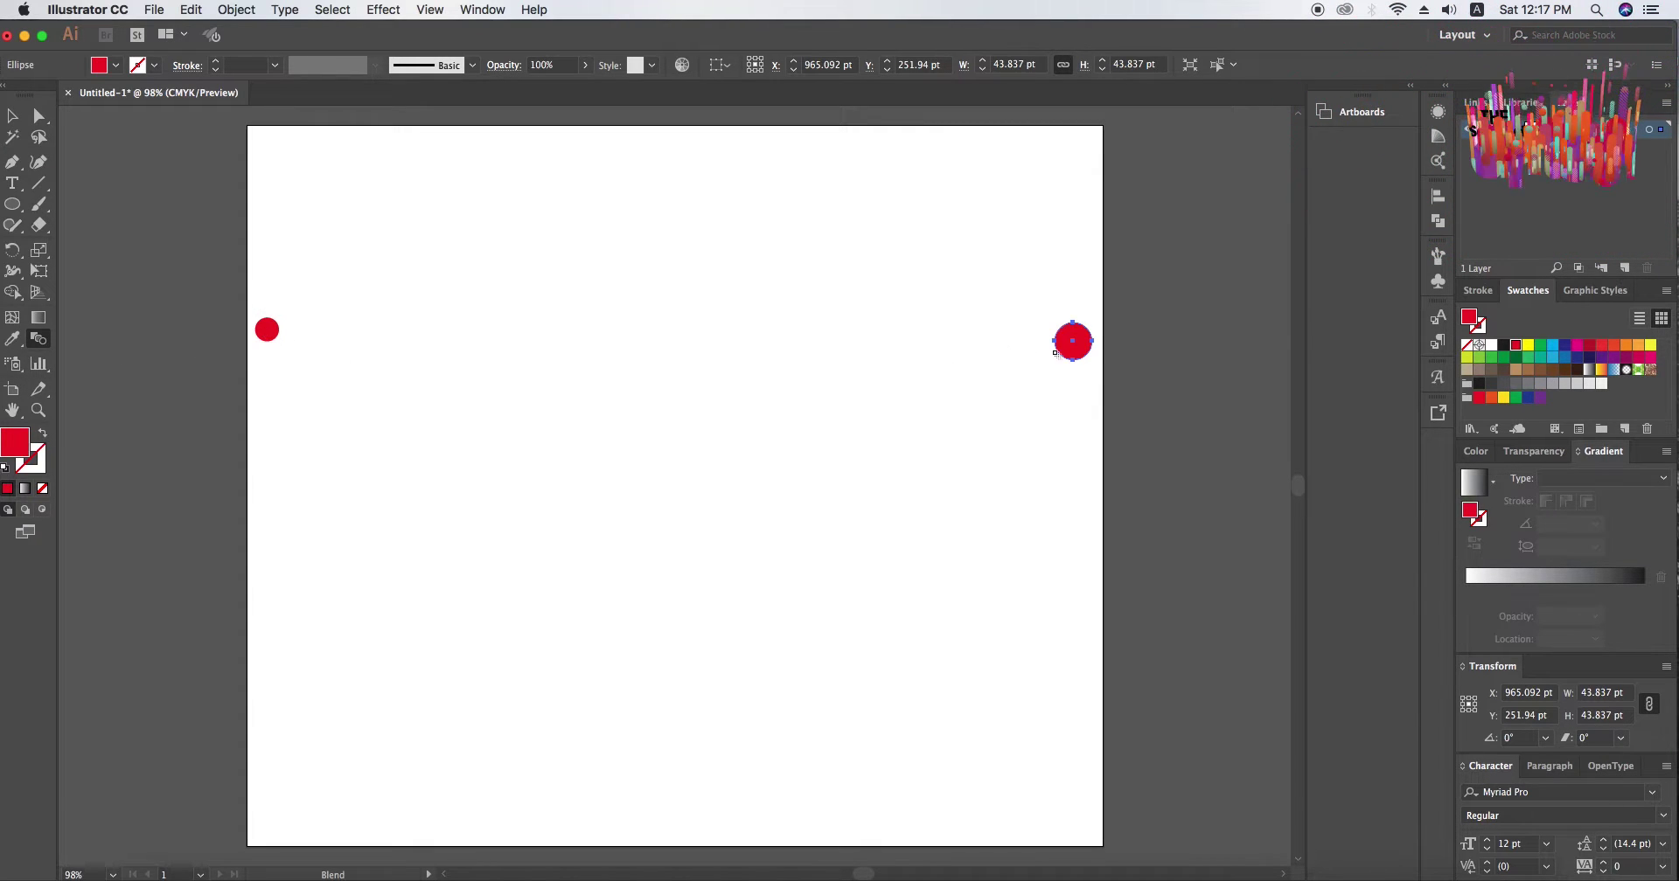
left_click(1069, 350)
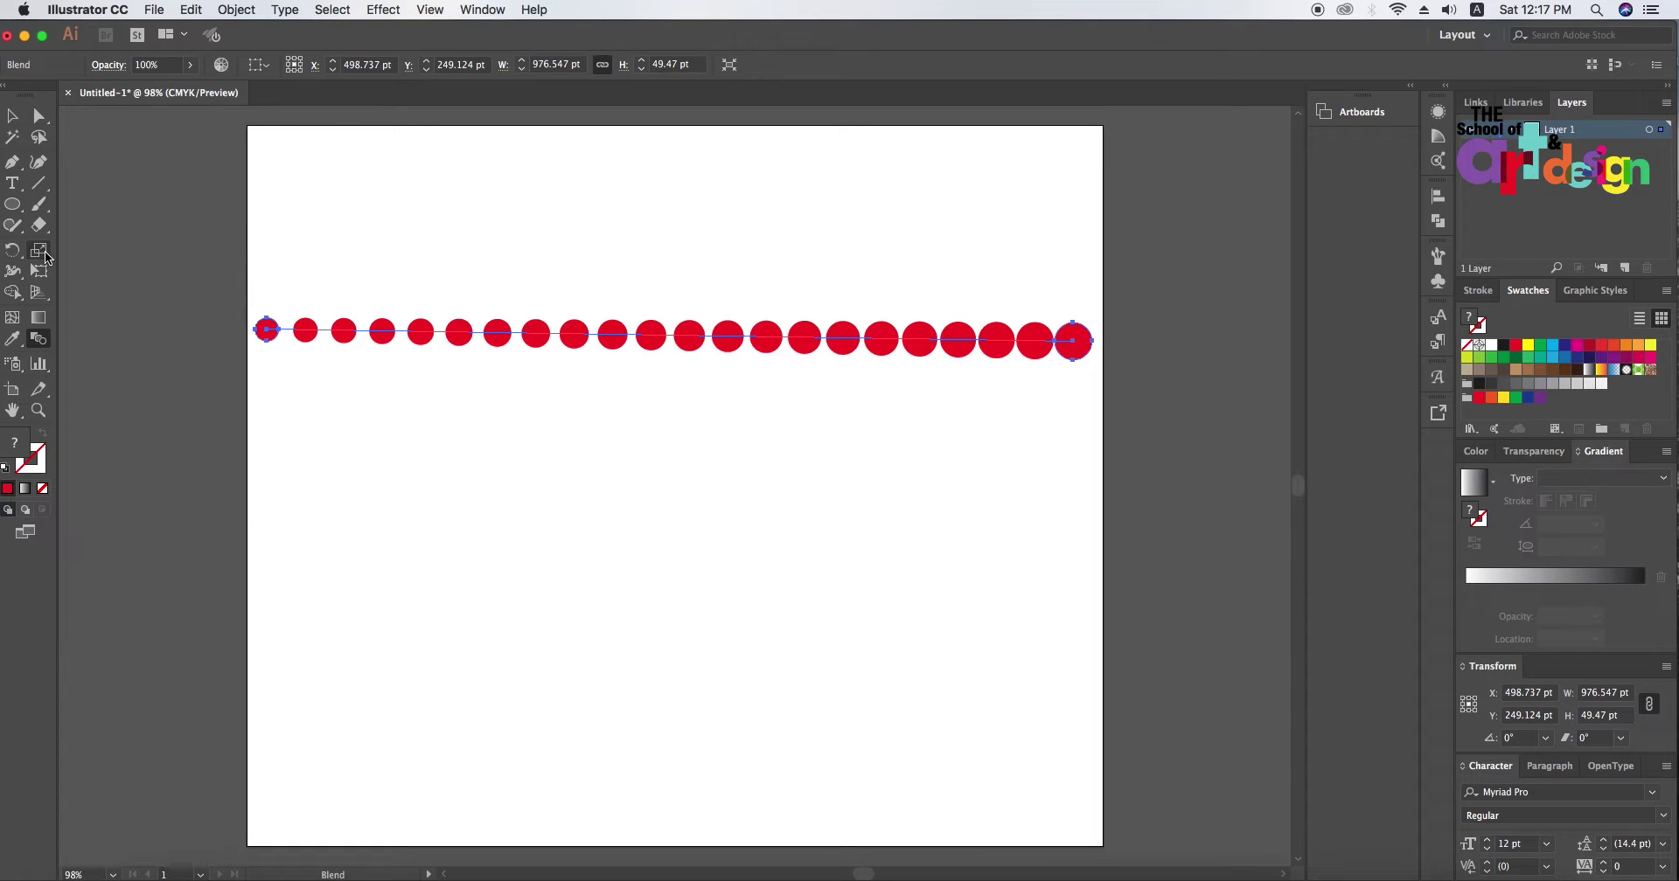
Duplicate the blended row of circles downward to build six evenly spaced rows
key("v")
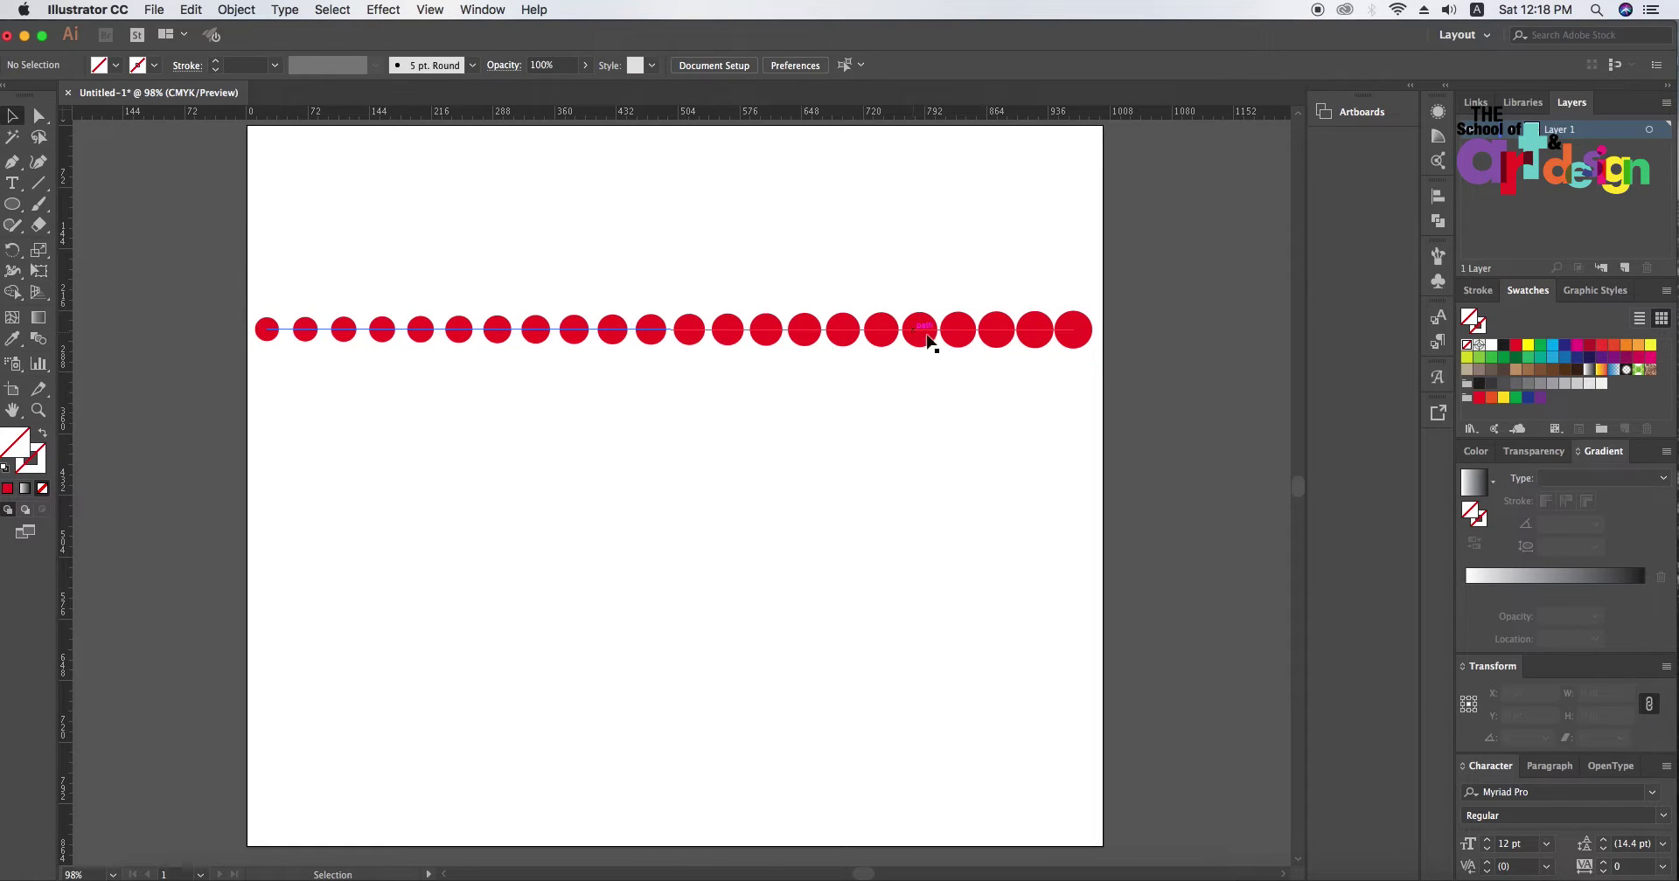
left_click_drag(1074, 346, 1076, 514)
left_click(1014, 561)
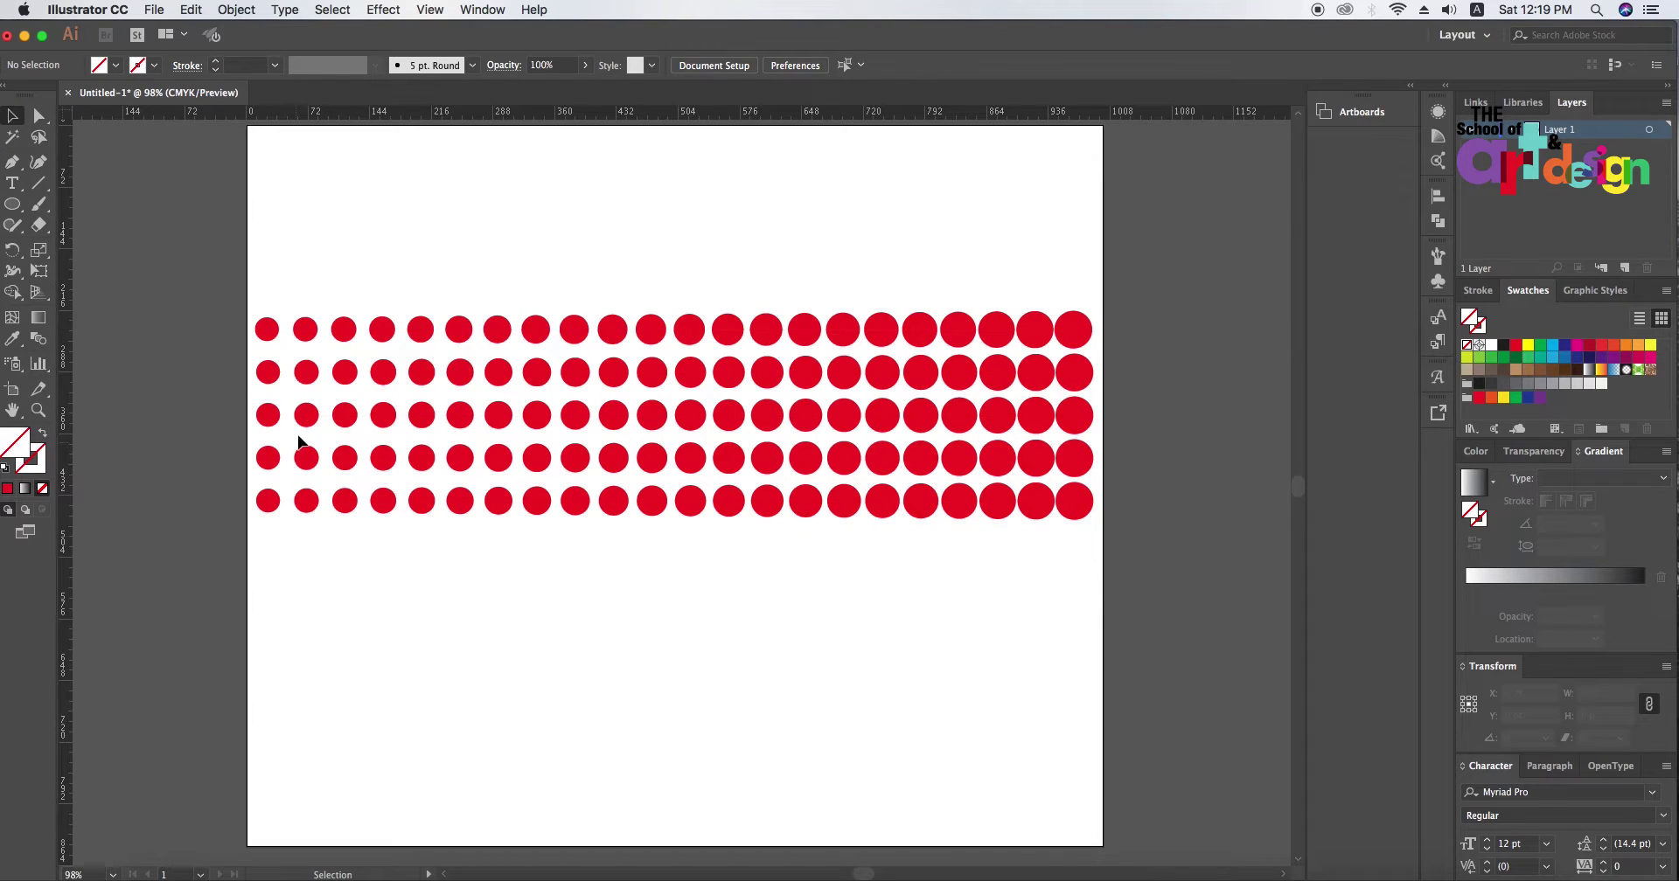
left_click_drag(1080, 517, 1080, 560)
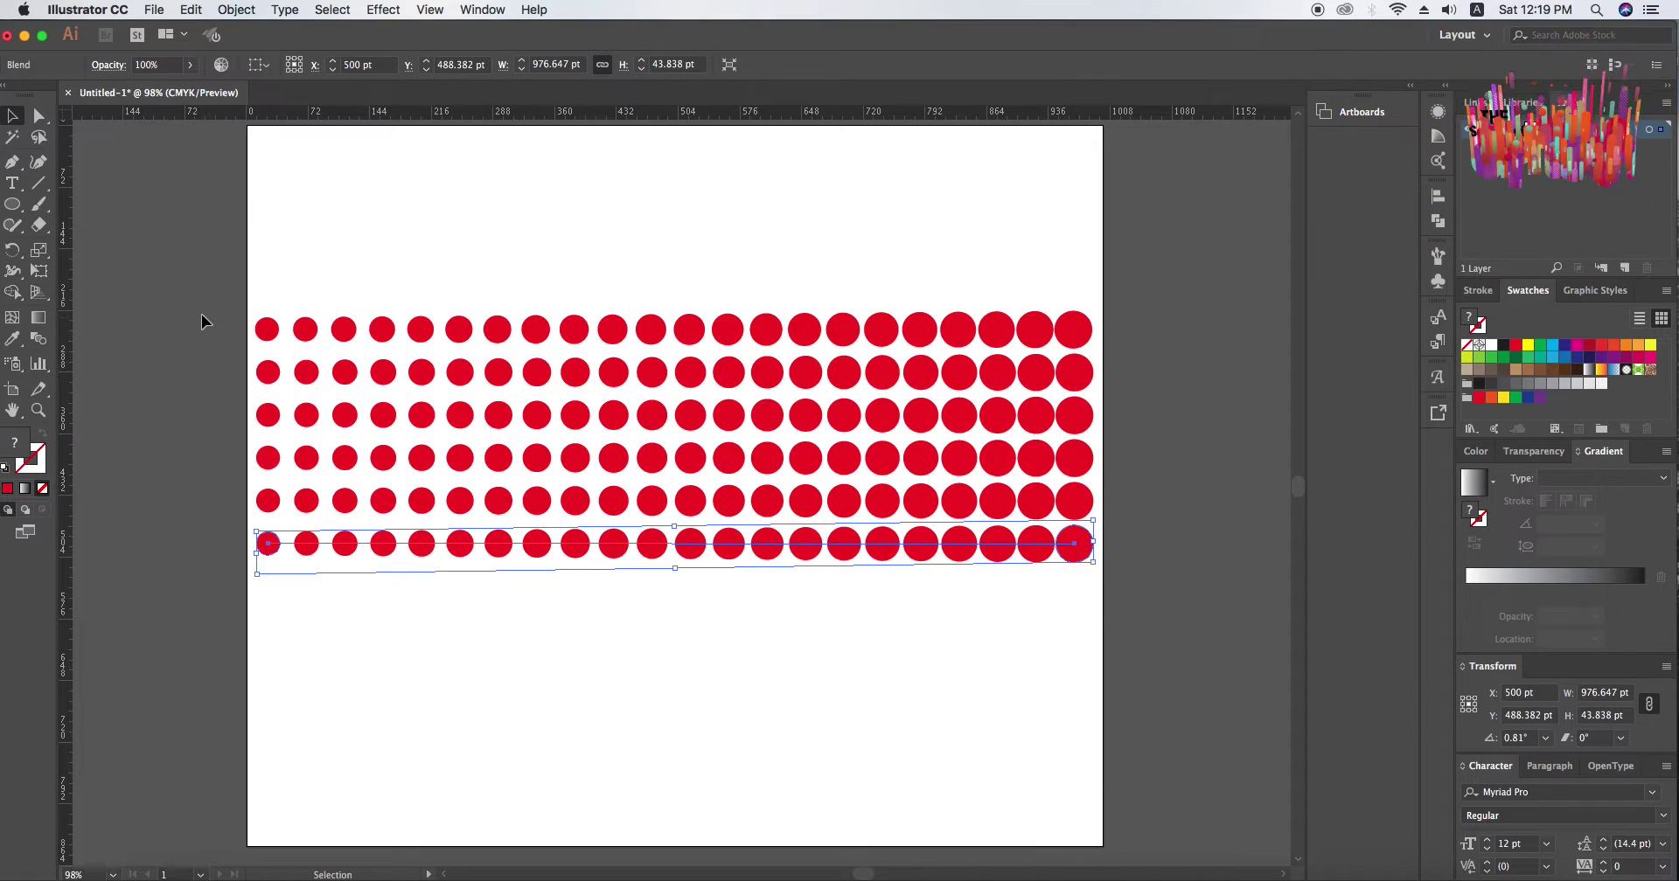
Save all six rows of circles as a dynamic symbol named New Symbol 1, expanding the blends
left_click_drag(192, 278, 1114, 605)
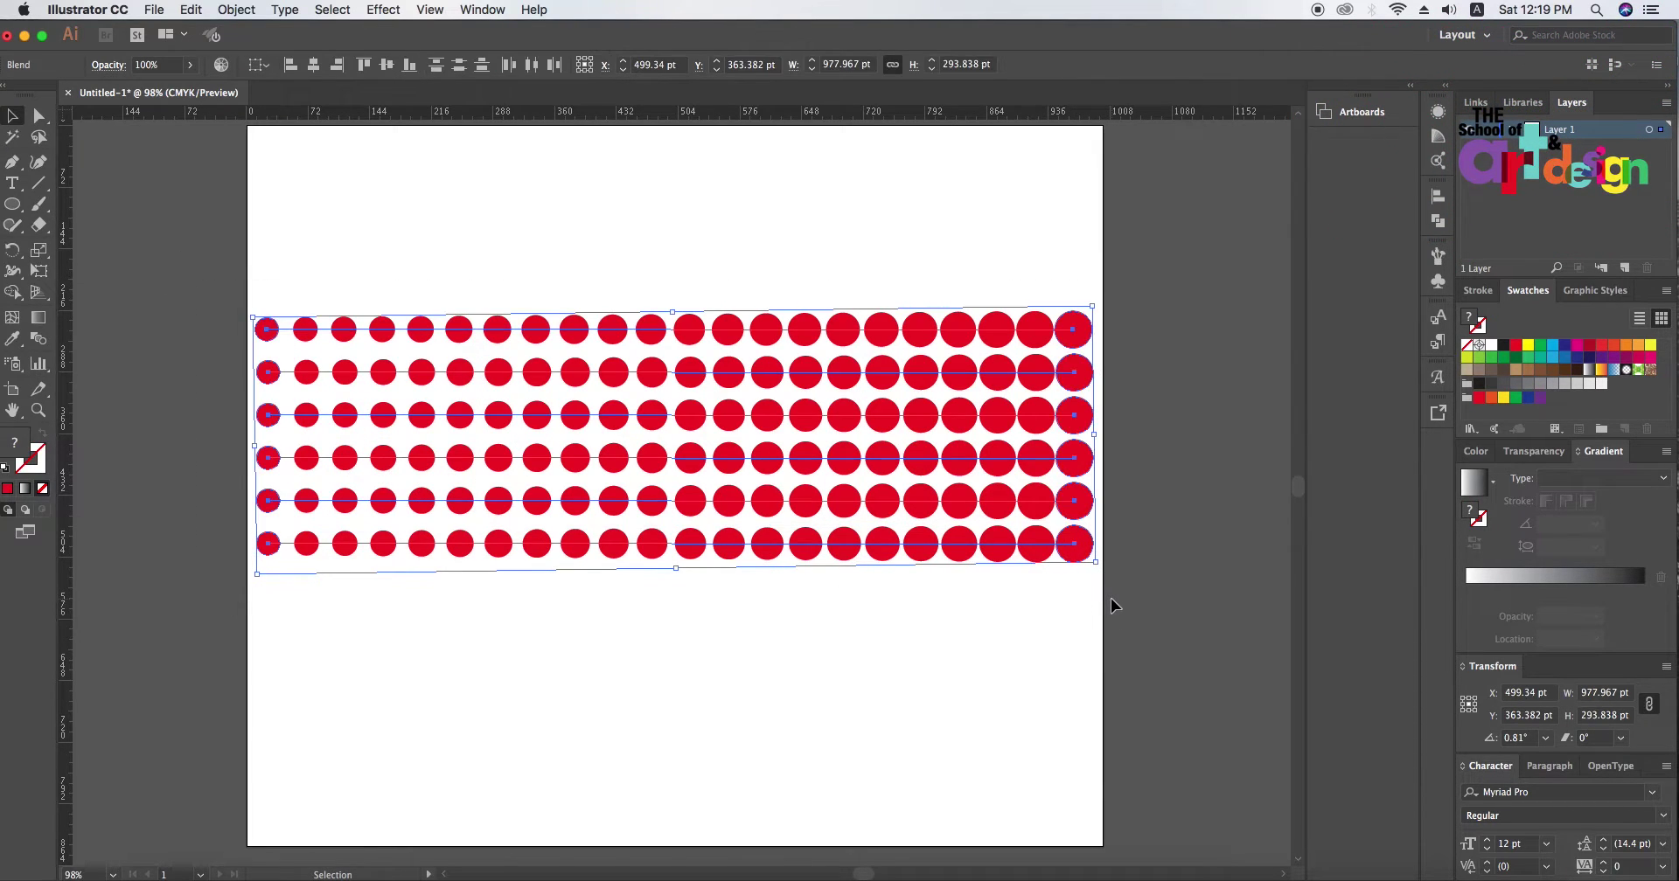
left_click(1441, 288)
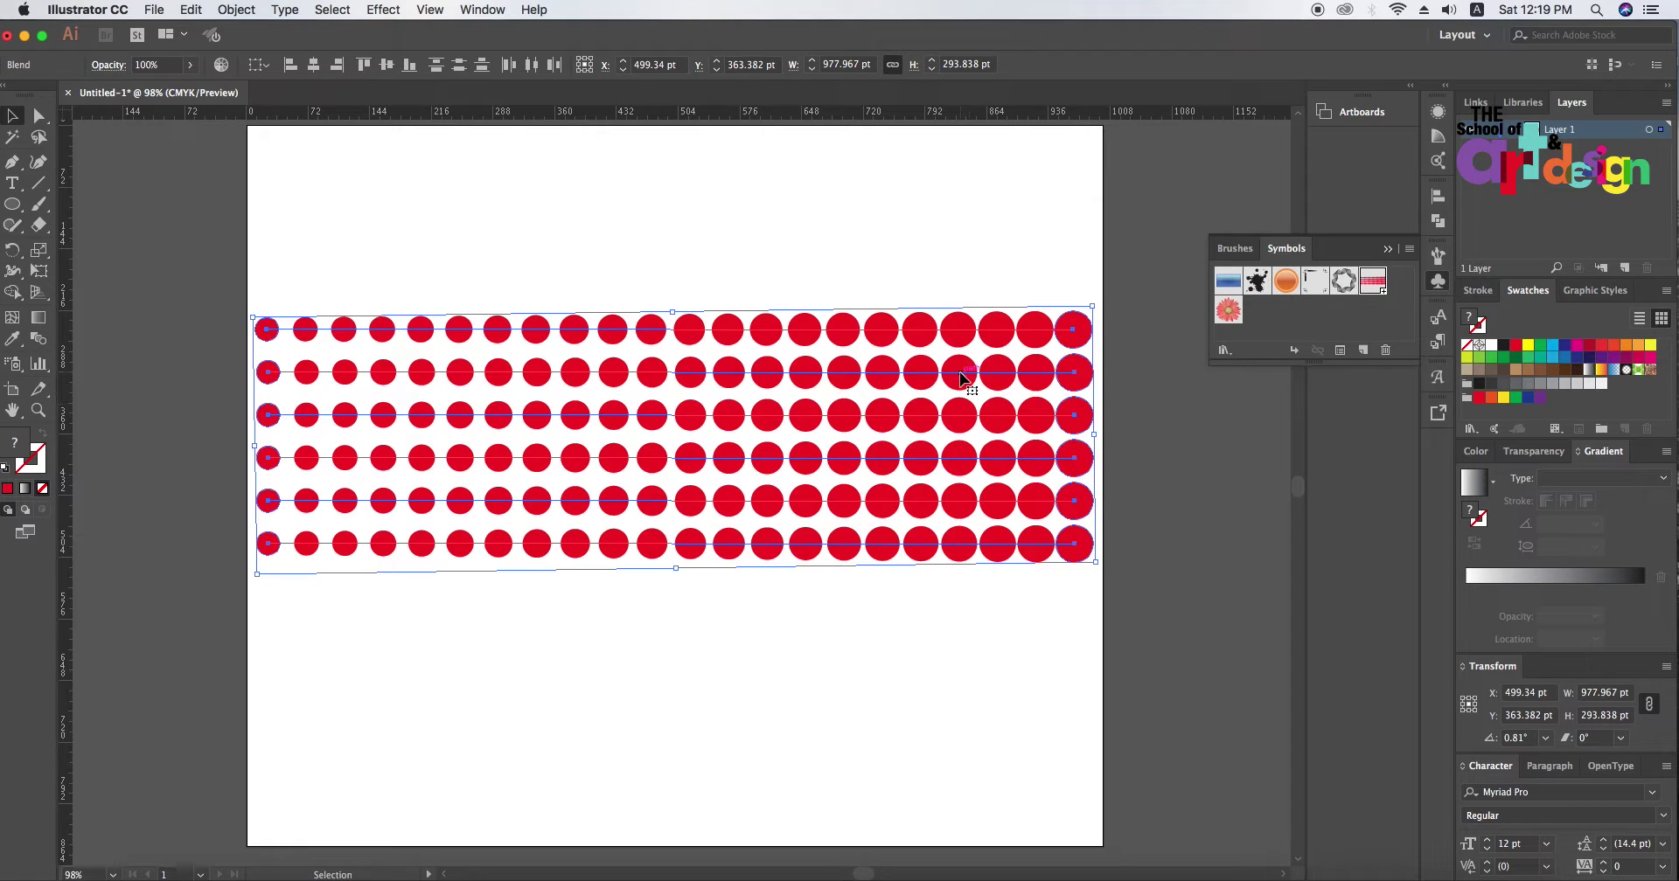
left_click_drag(962, 378, 1281, 306)
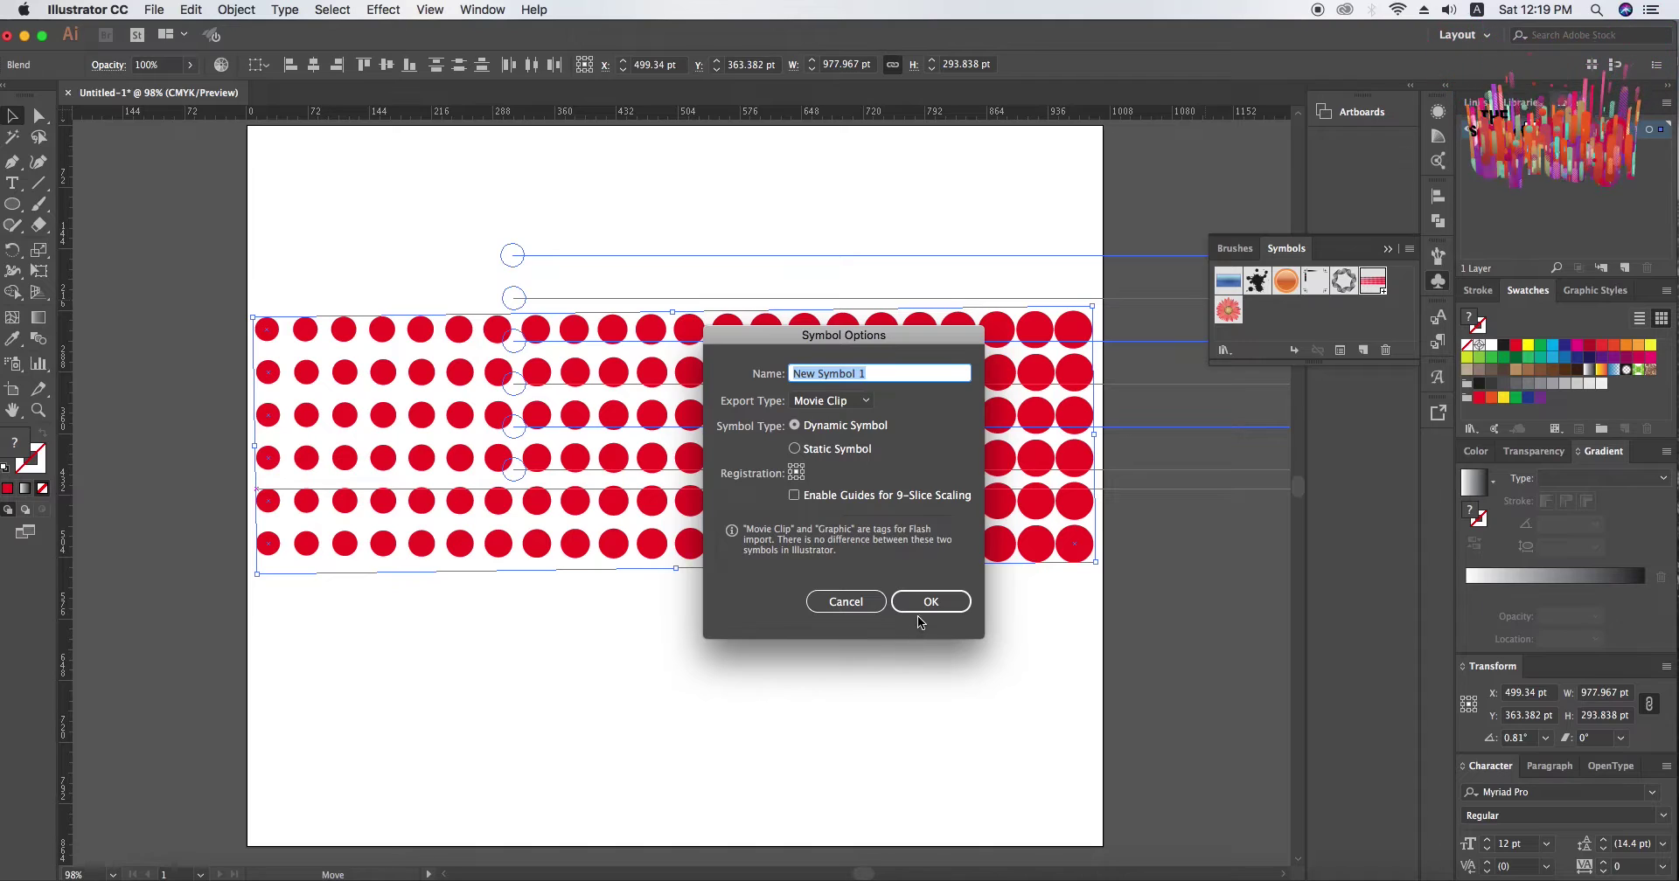
left_click(930, 603)
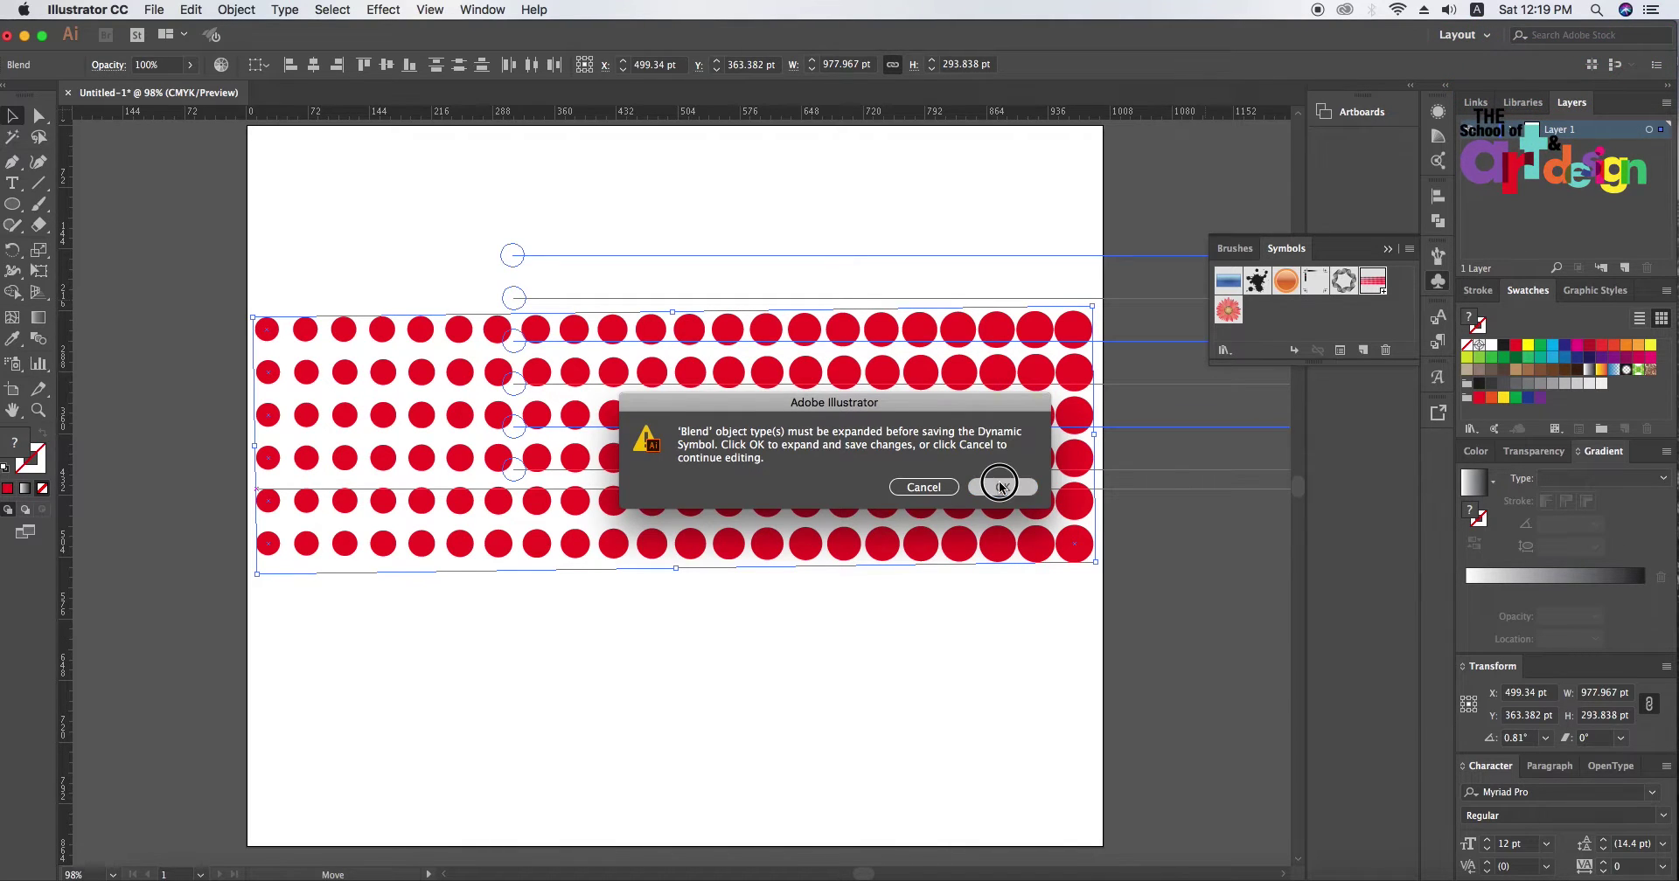
left_click(1002, 487)
left_click(1390, 249)
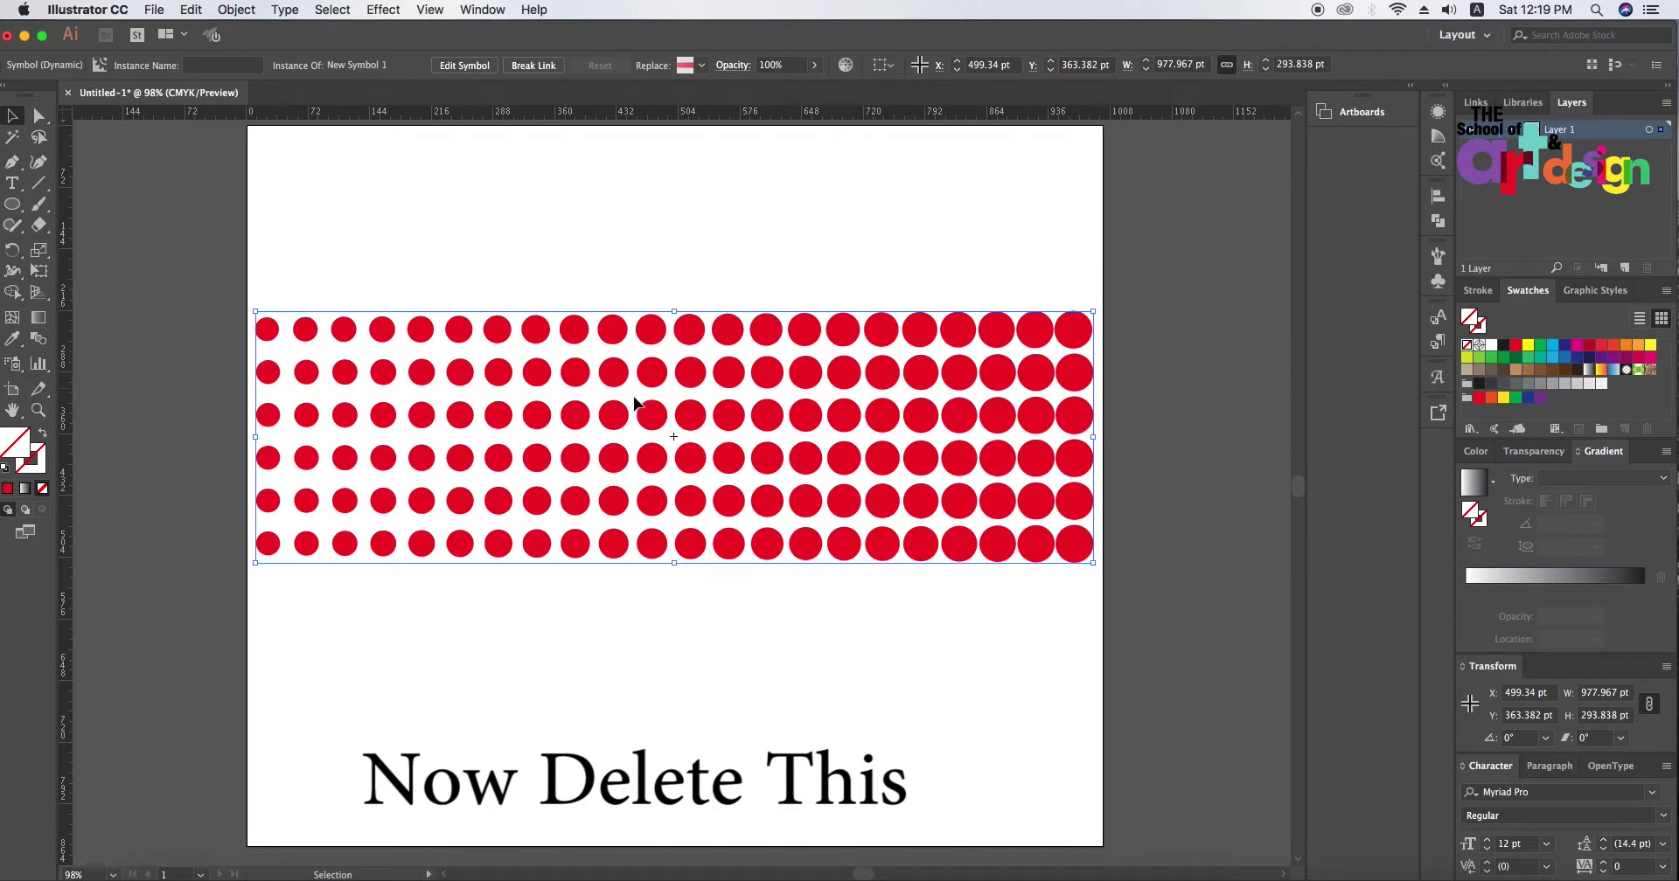
Delete the dotted symbol instance from the artboard
left_click(671, 409)
left_click(687, 426)
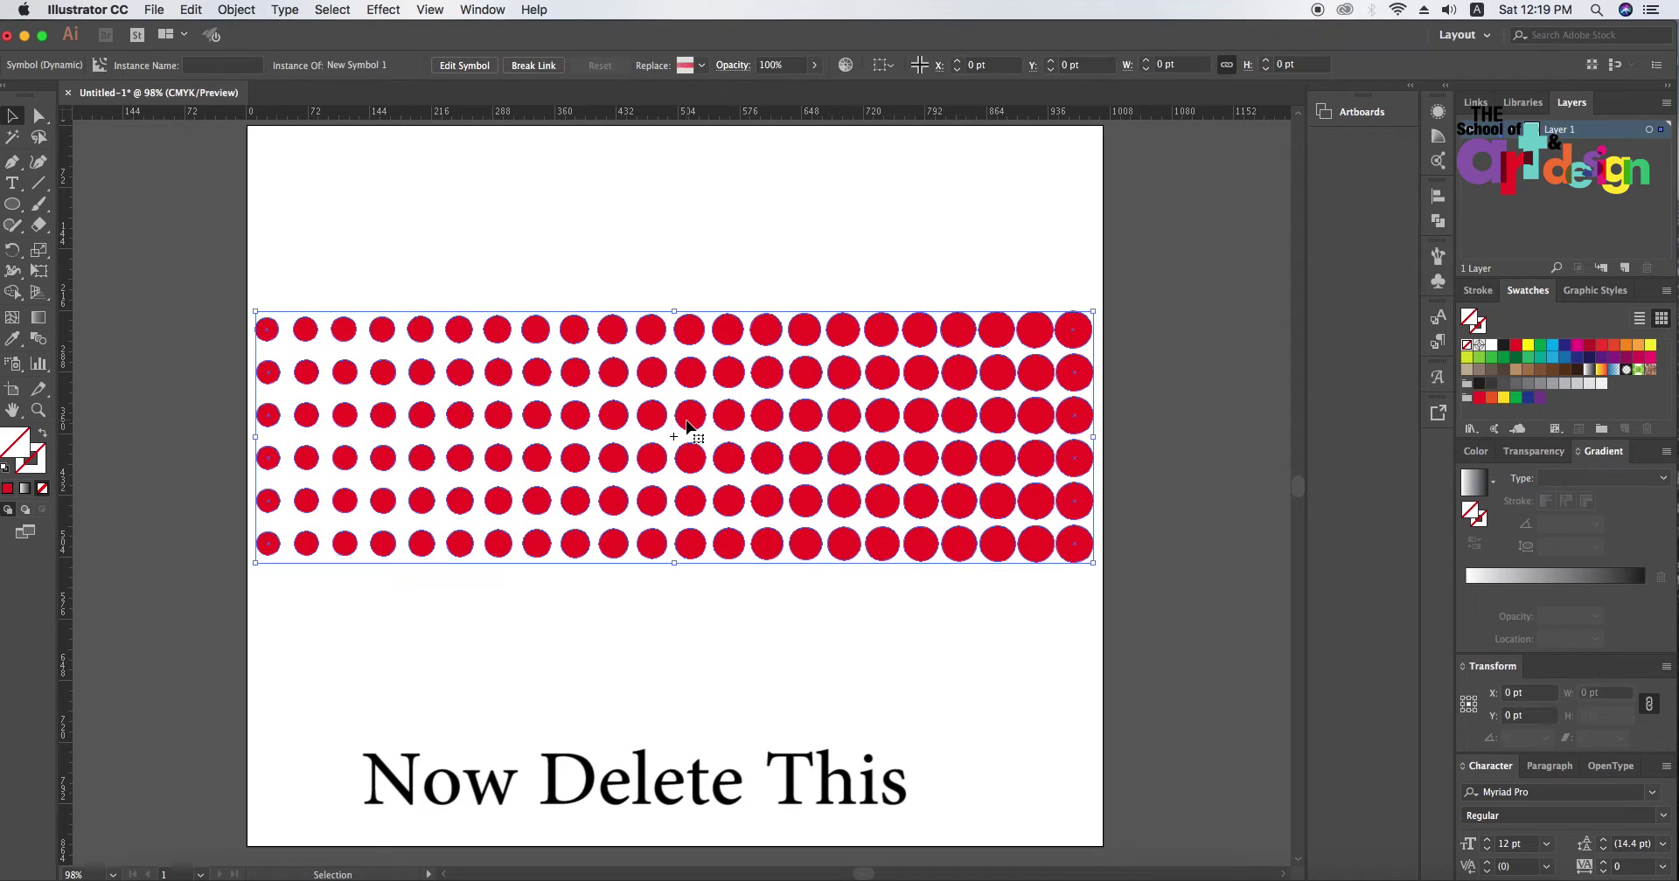
key("Delete")
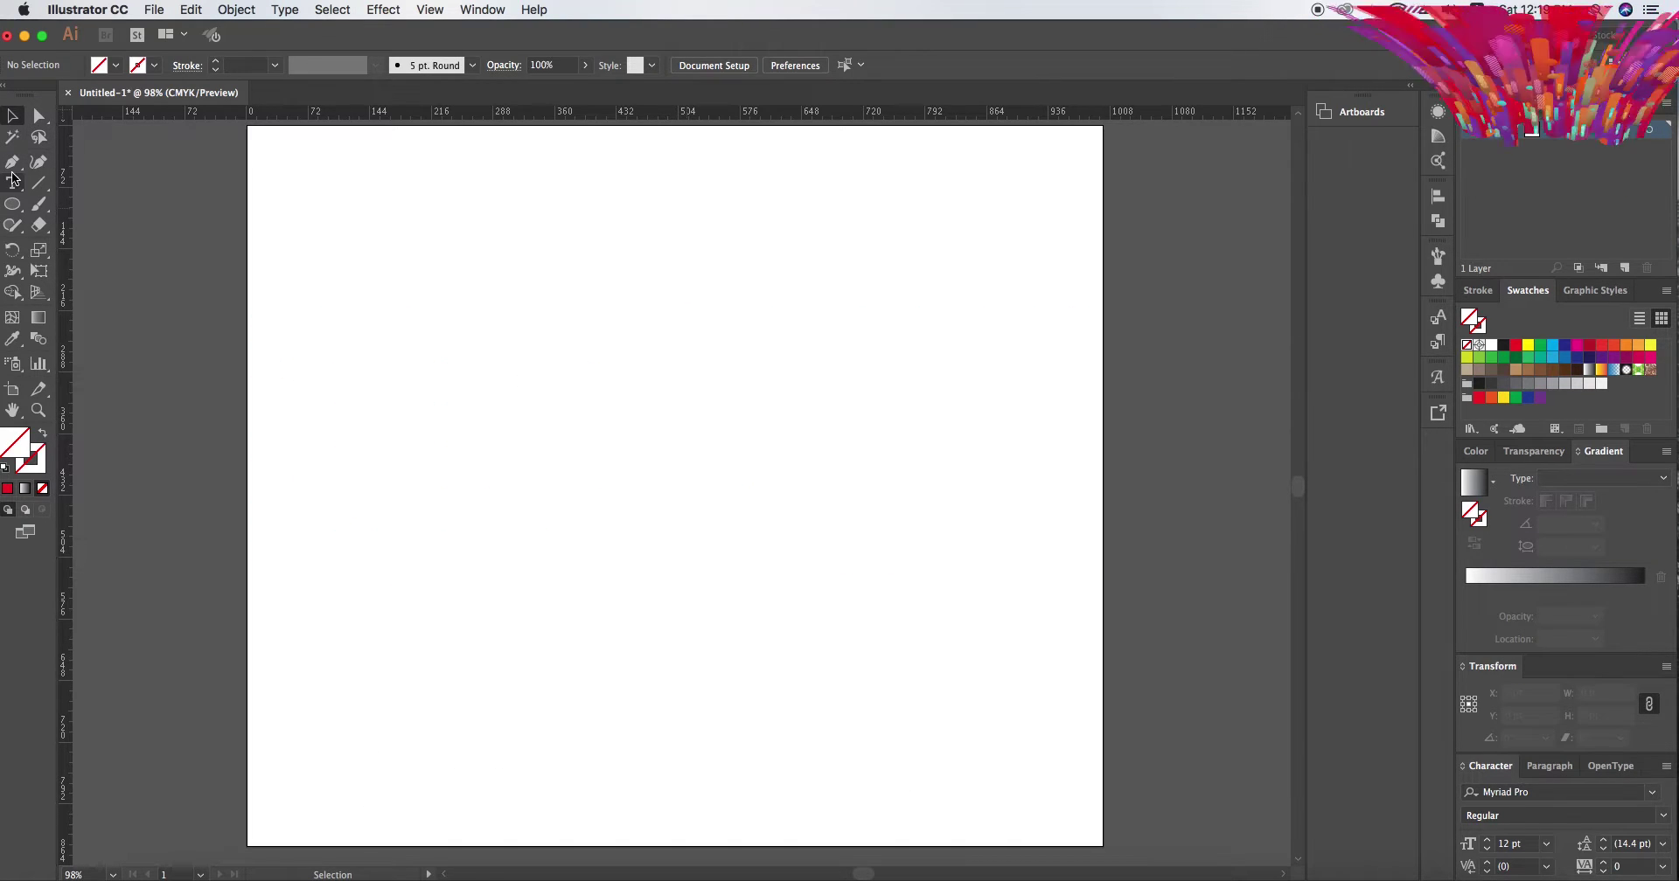
Draw a circle about 397 pt in diameter on the empty artboard and fill it with red
left_click(22, 207)
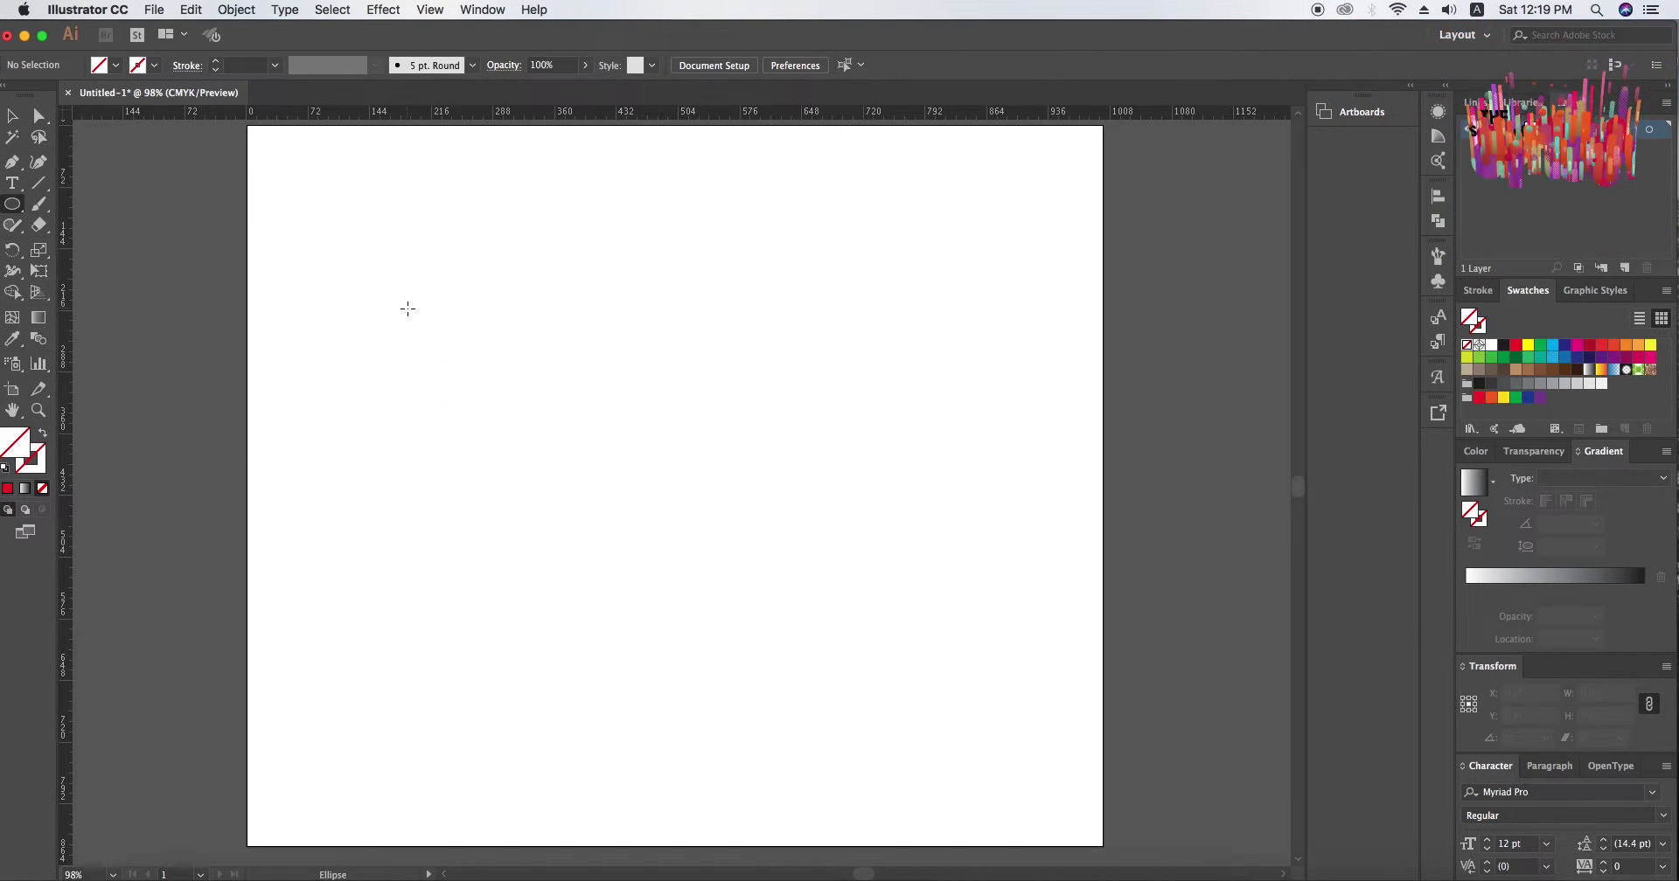
mouse_move(386, 284)
left_mouse_down()
mouse_move(450, 366)
mouse_move(728, 578)
left_mouse_up()
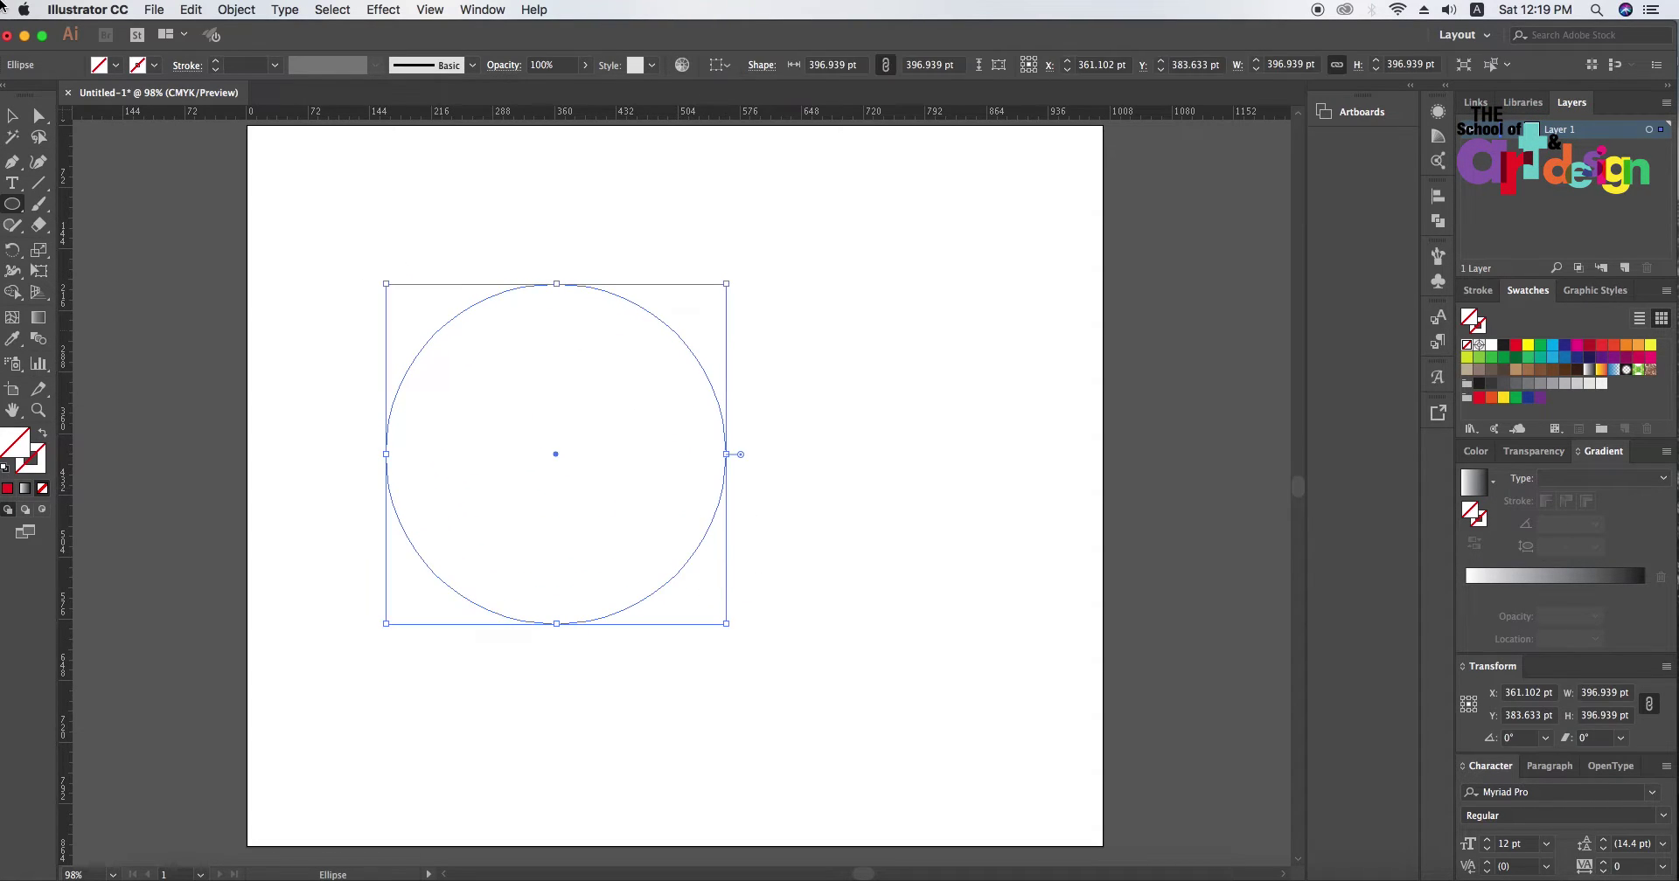
left_click(119, 67)
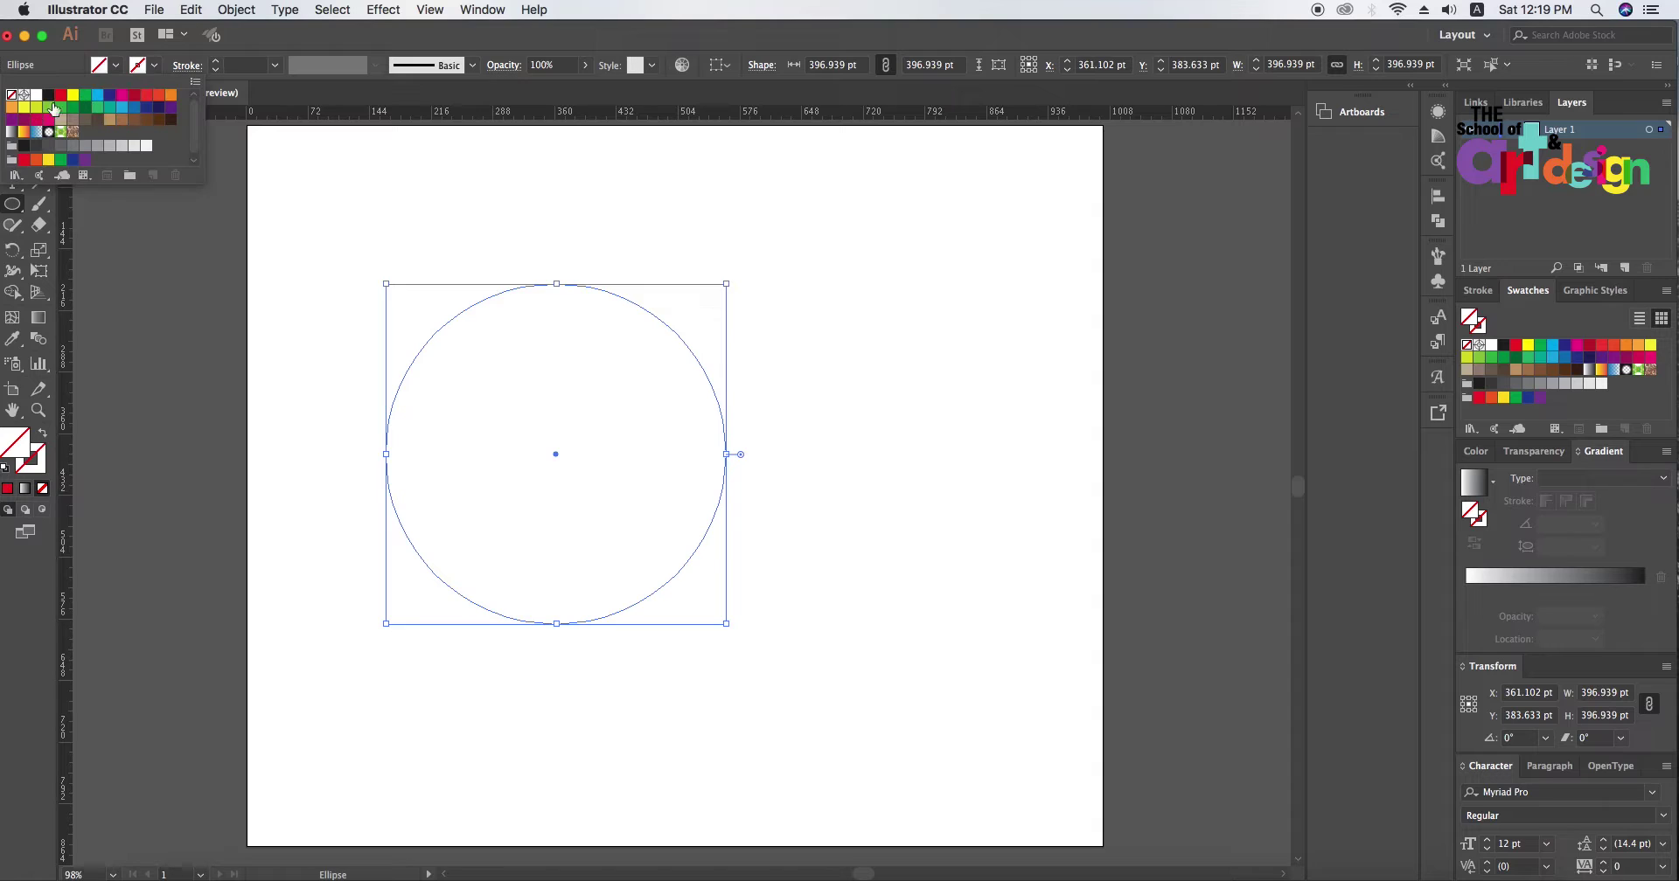
left_click(60, 96)
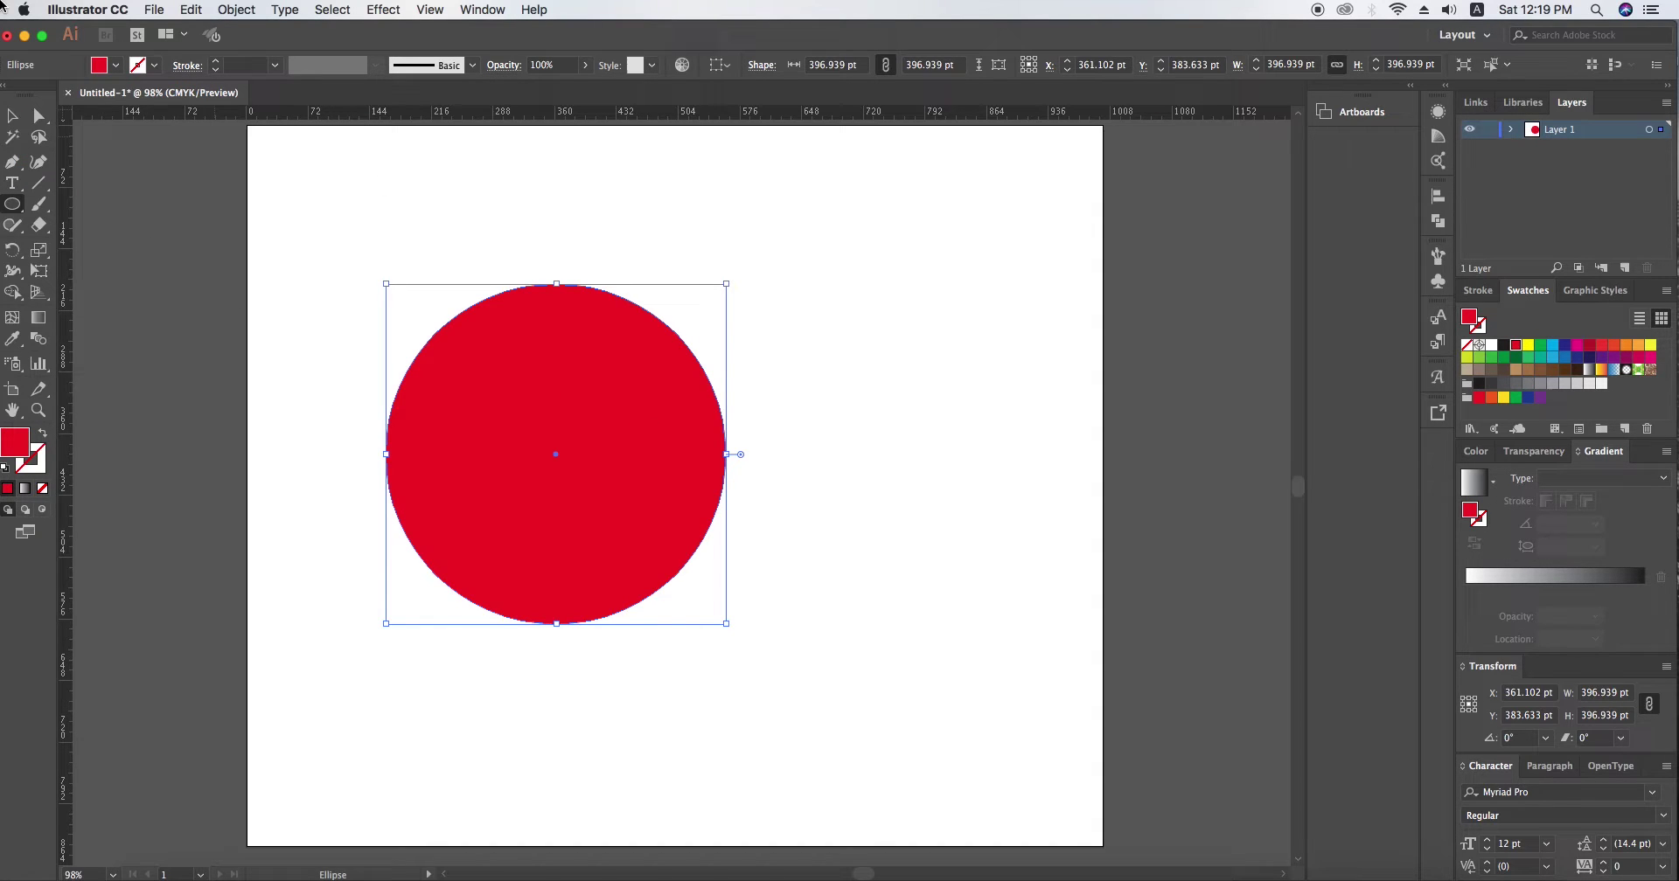
Start a 3D Revolve effect on the large red circle
left_click(14, 116)
left_click(334, 352)
left_click(619, 397)
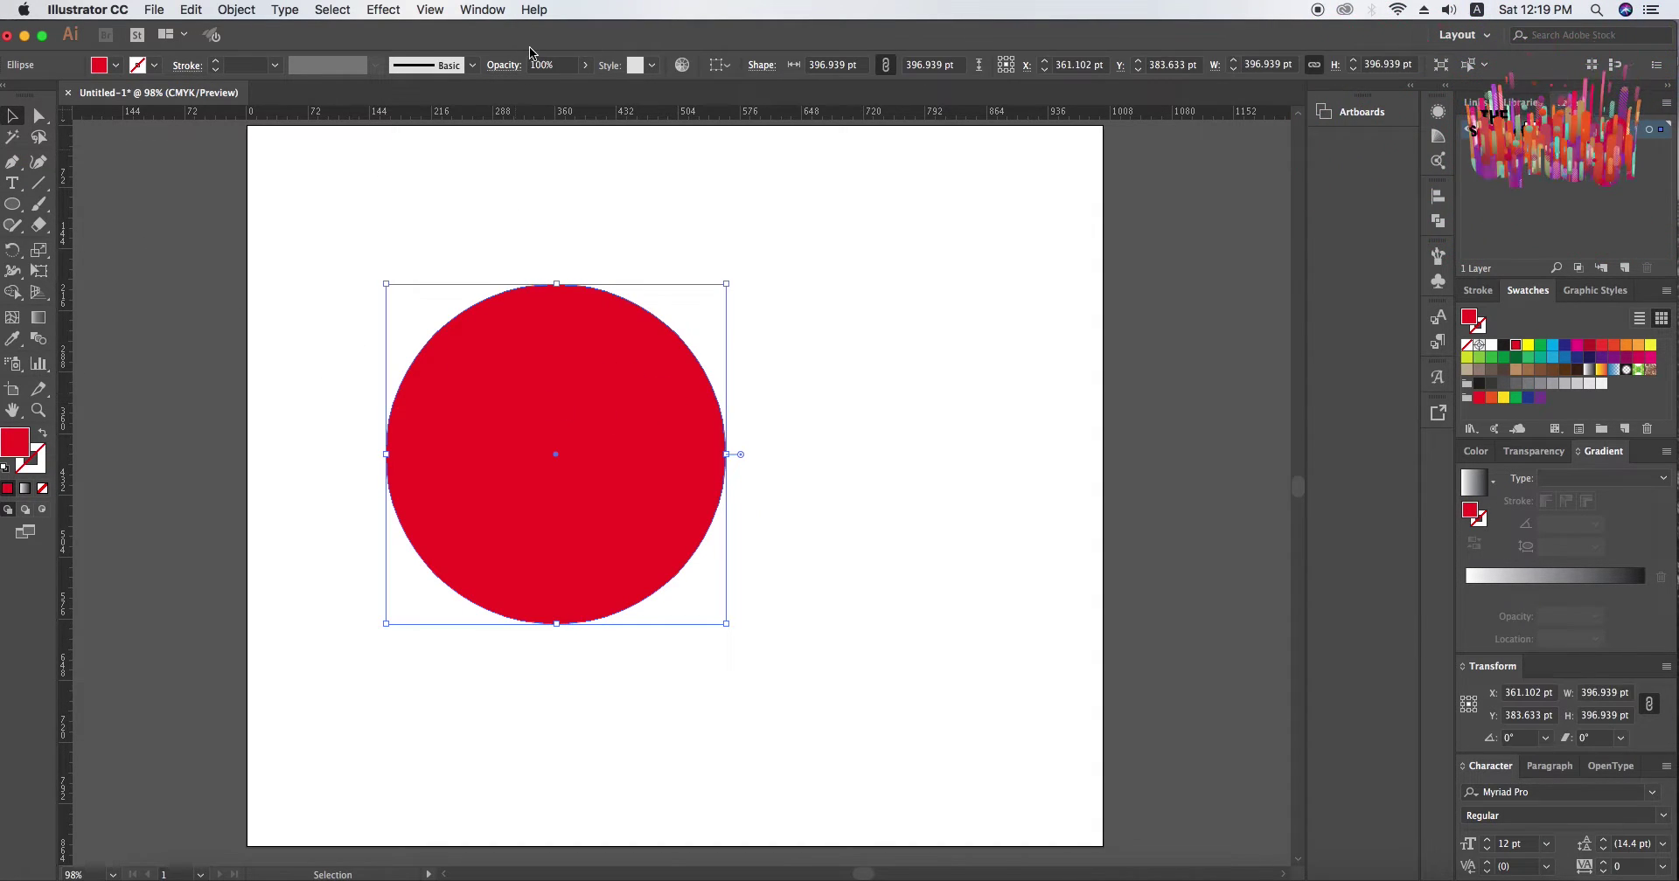
left_click(383, 9)
mouse_move(261, 182)
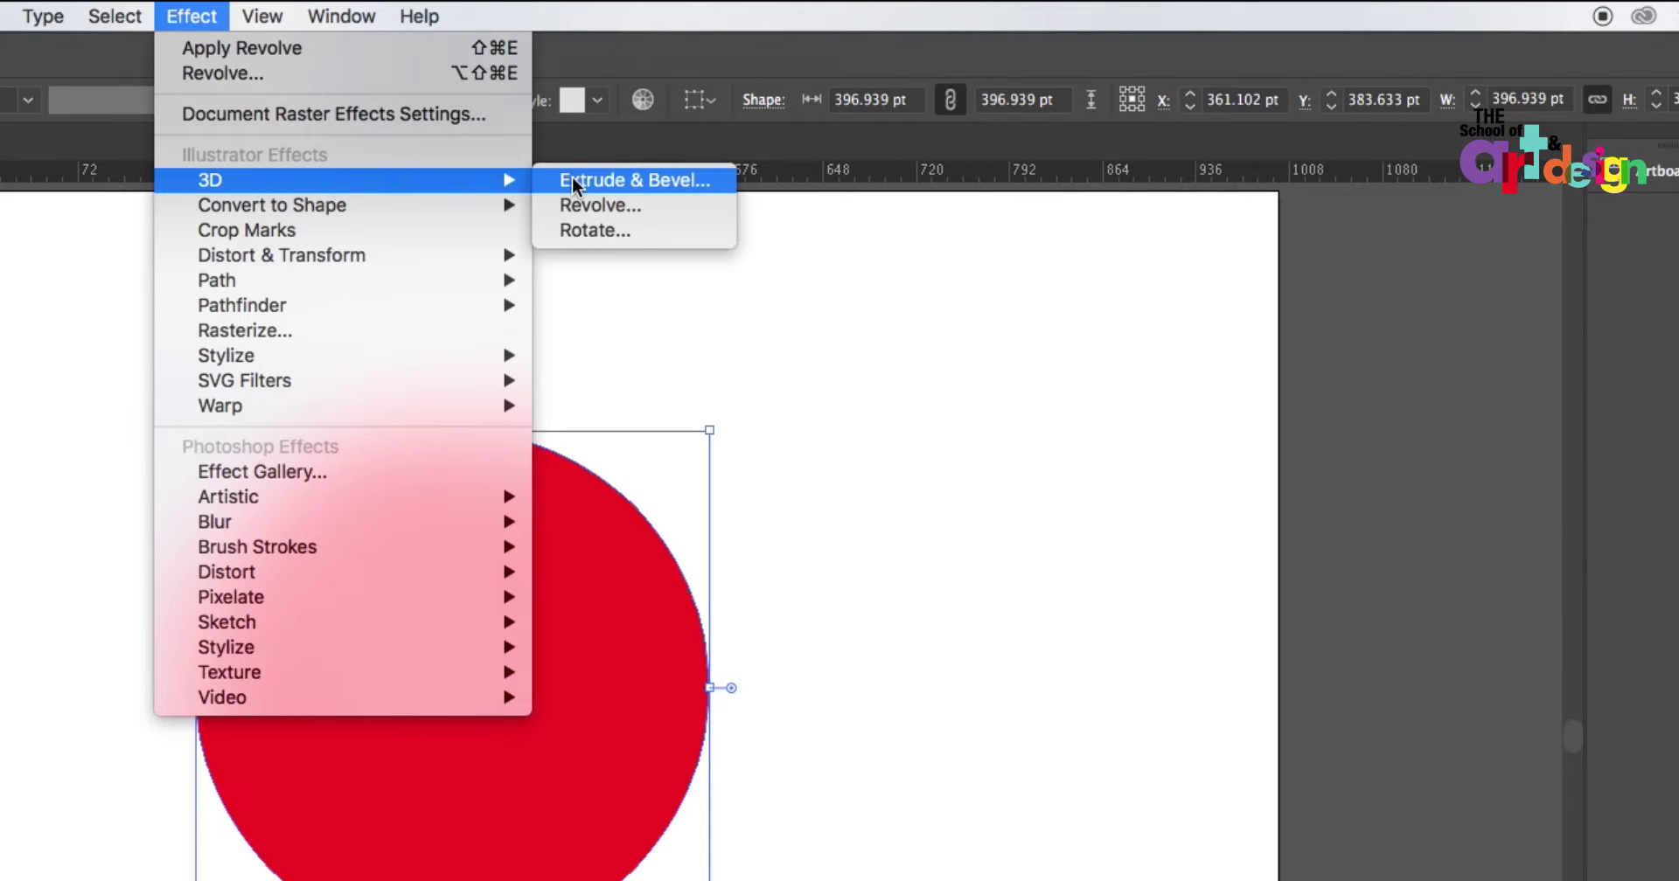
left_click(564, 208)
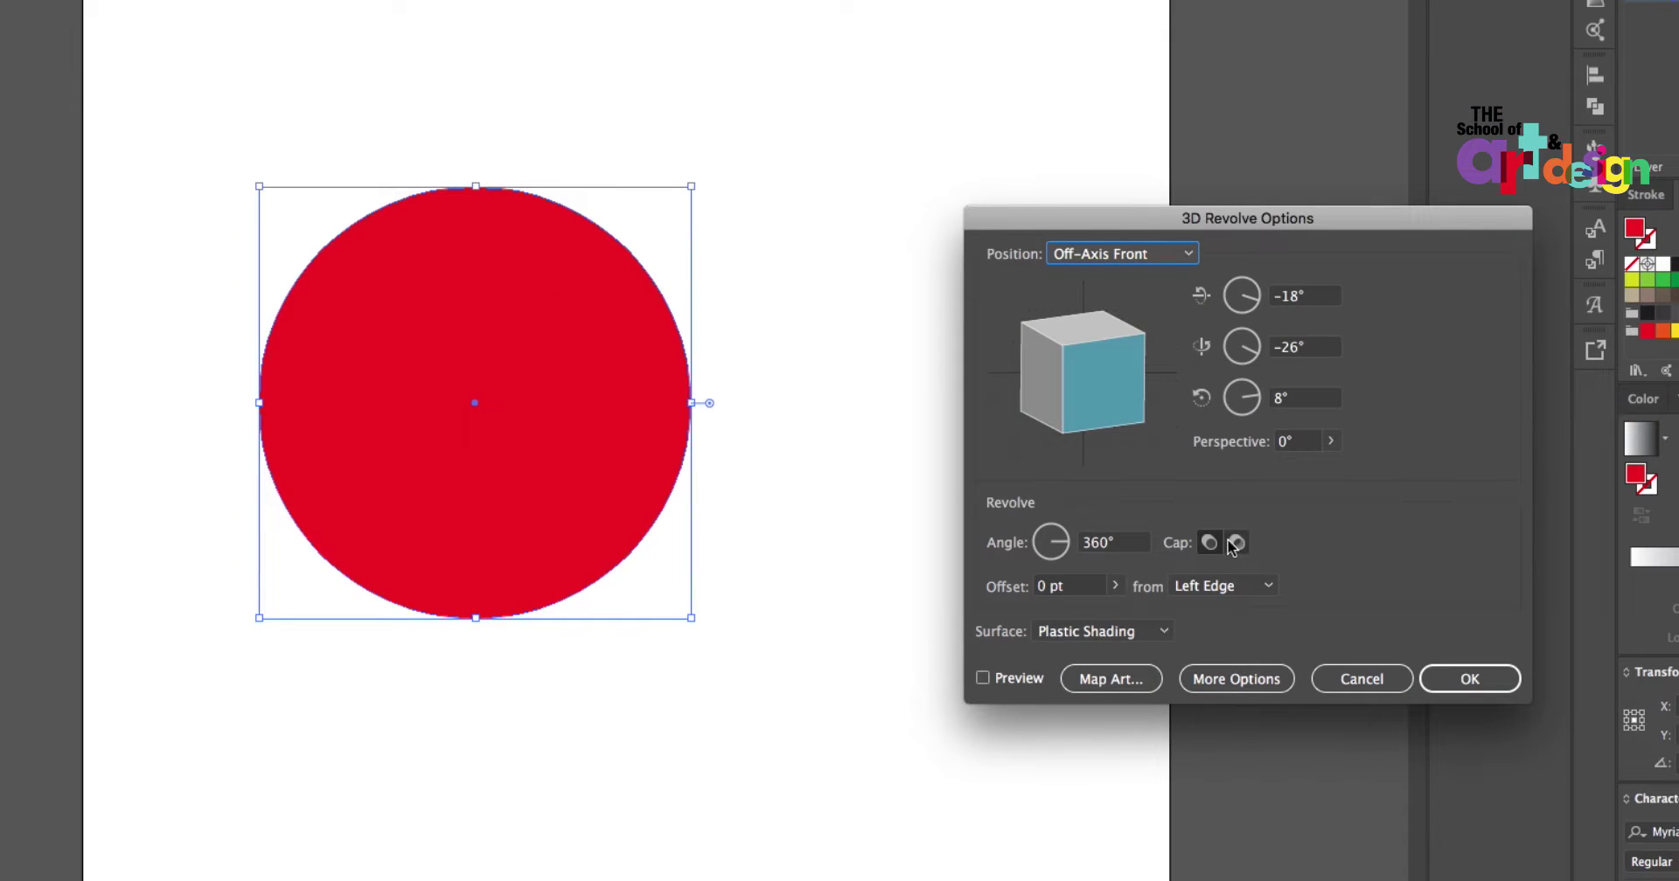
Map the New Symbol 1 artwork onto the revolved shape's surface
left_click(1109, 679)
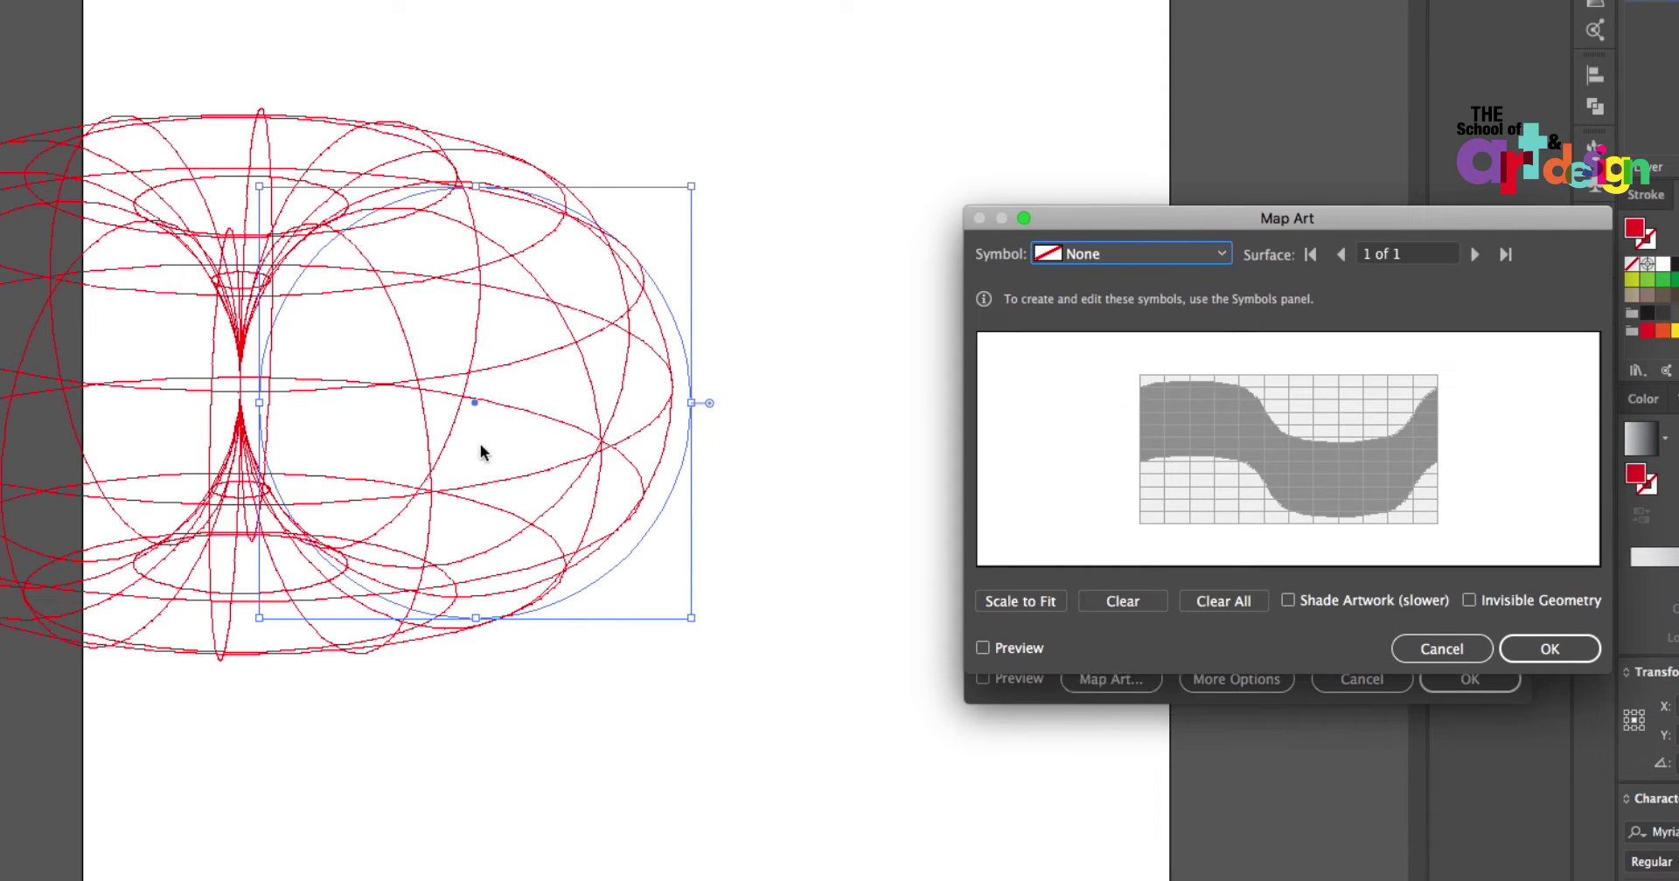
left_click(1221, 255)
left_click(1111, 341)
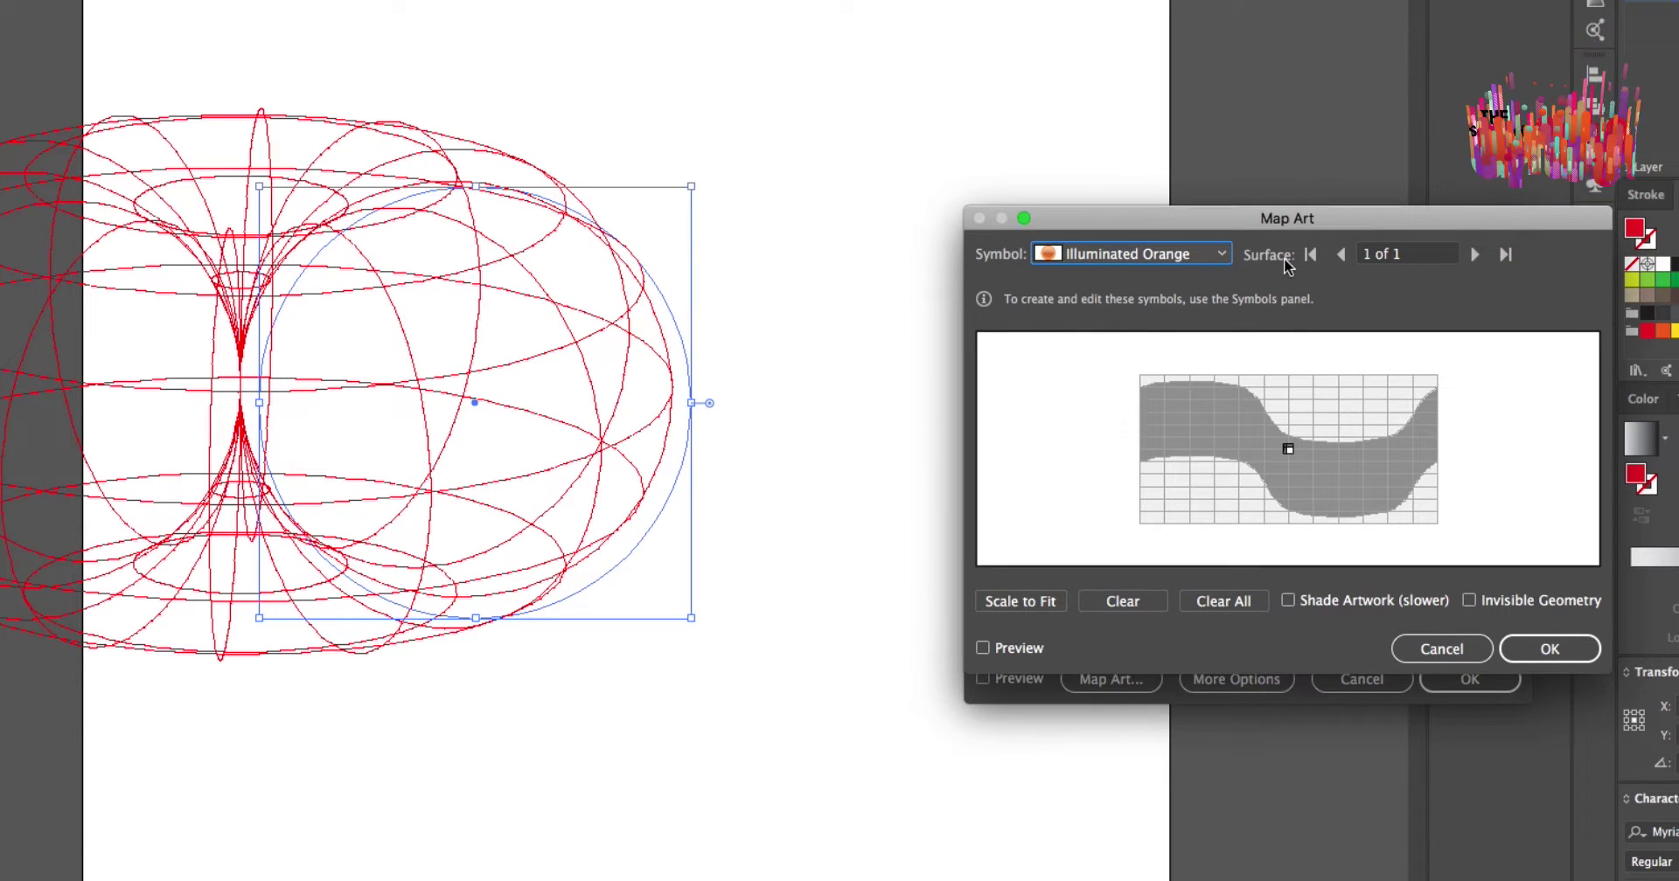
left_click(1221, 255)
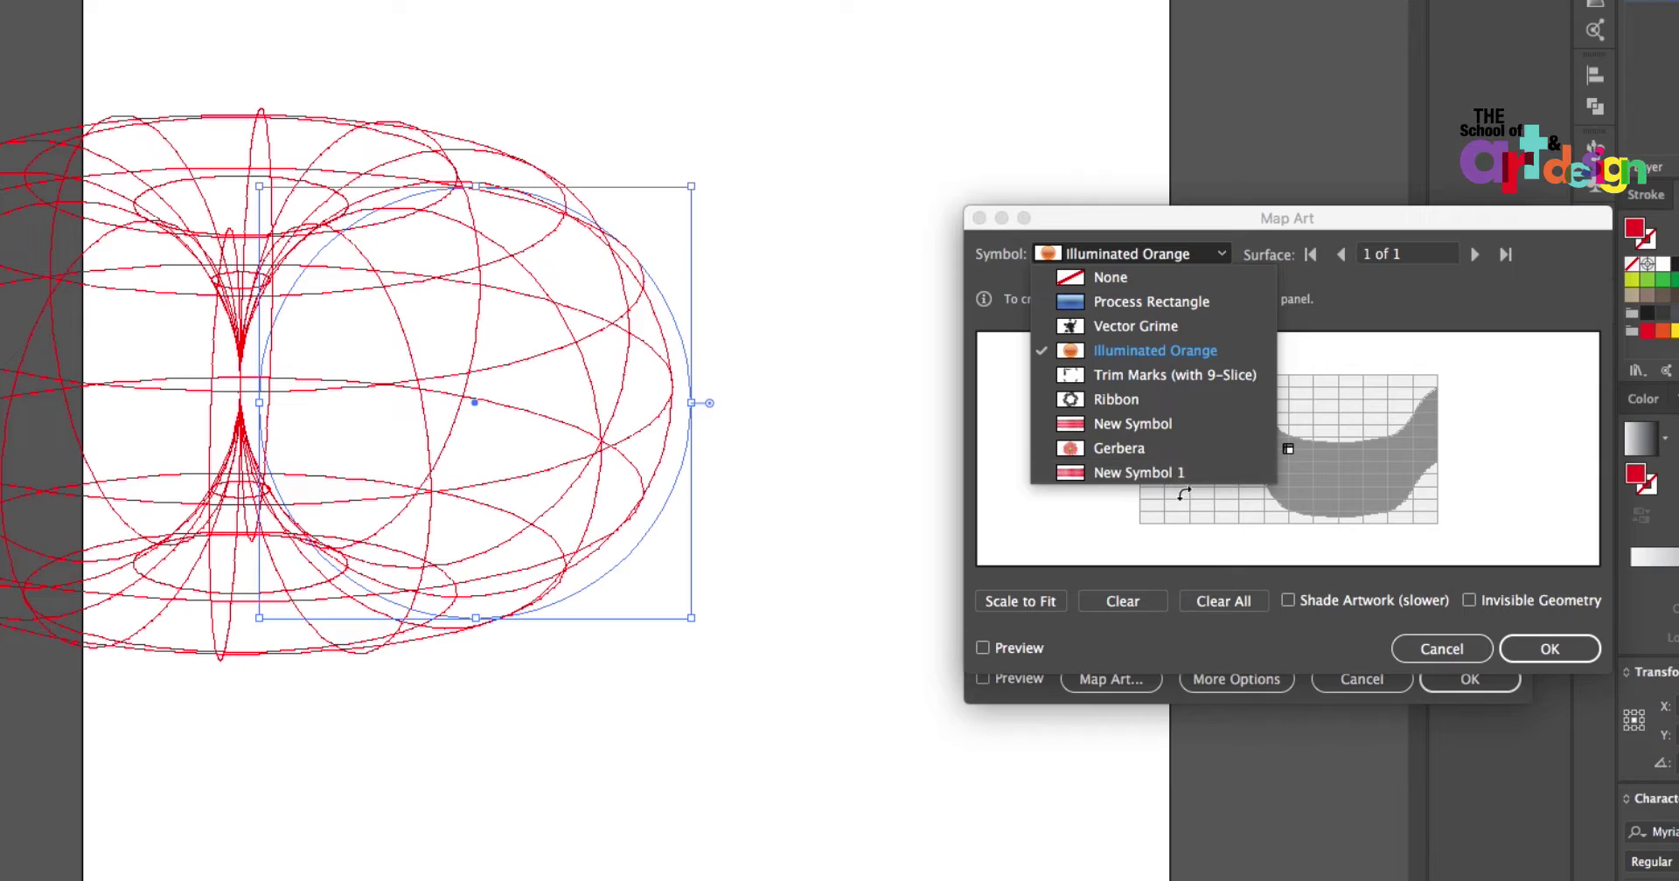
left_click(1163, 470)
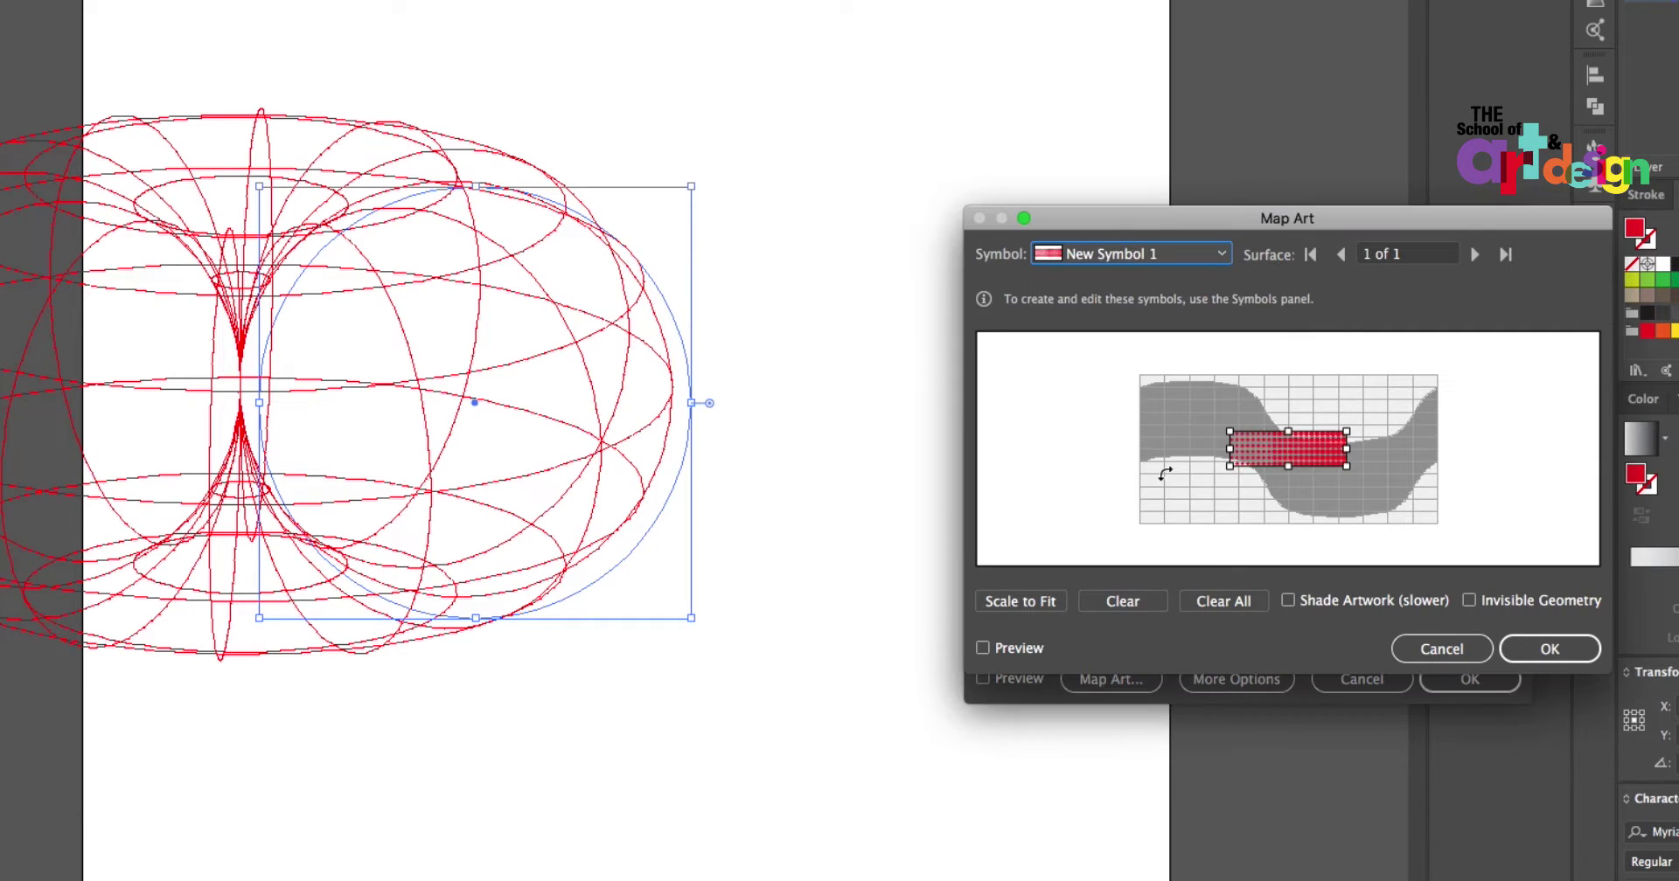
Stretch the mapped dot symbol to cover the whole surface grid with the preview on, and accept the mapping
left_click_drag(1351, 432, 1439, 371)
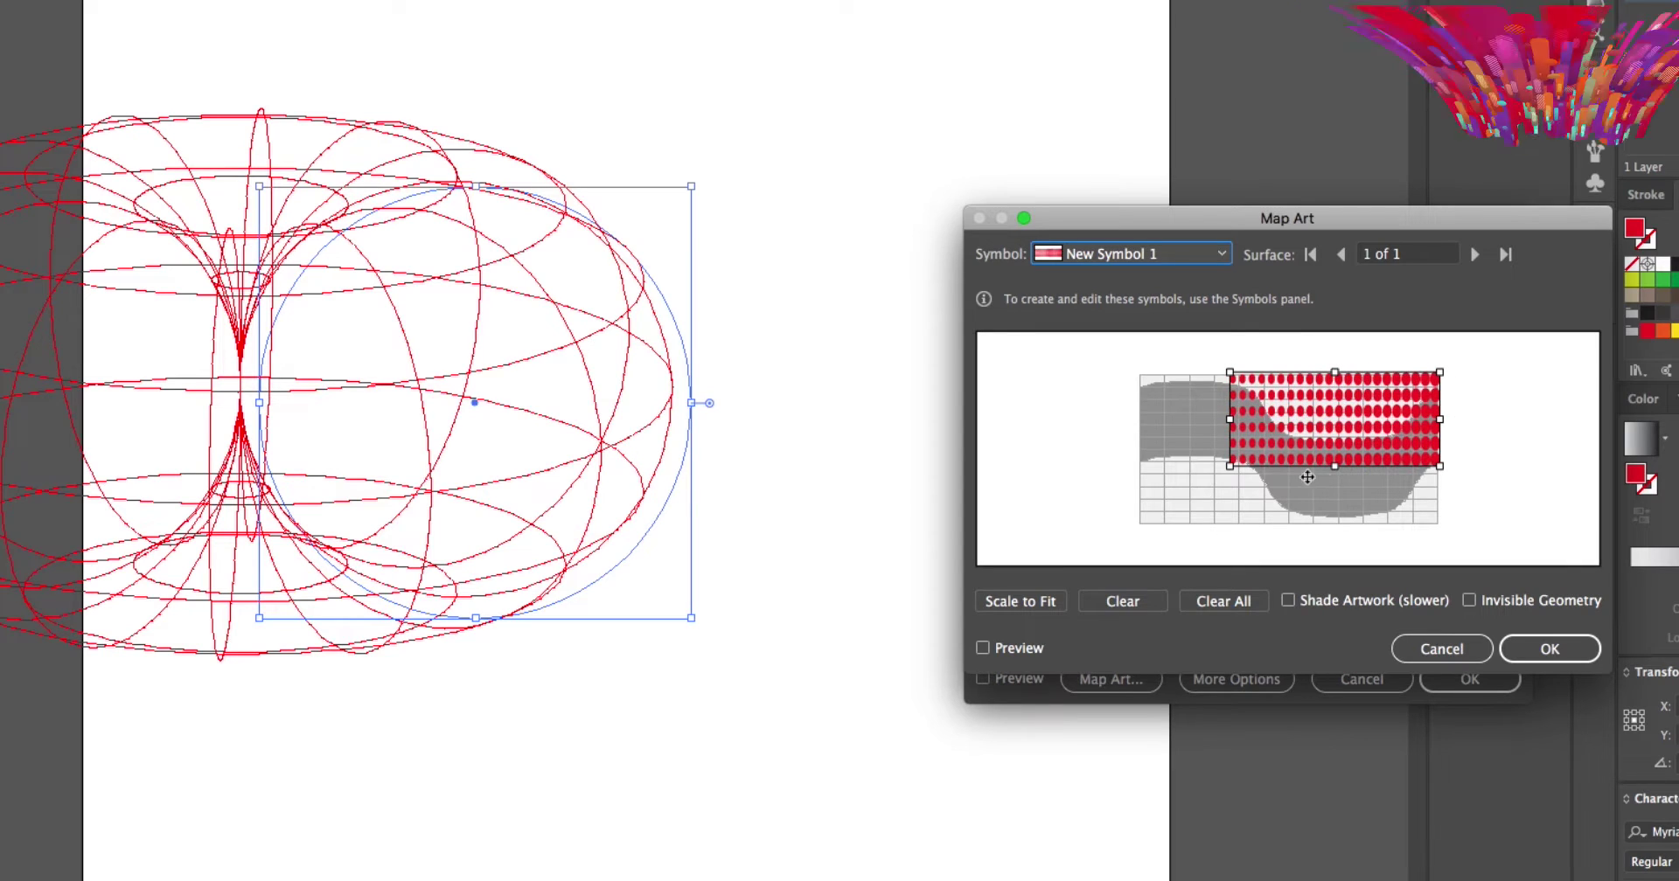
left_click(983, 648)
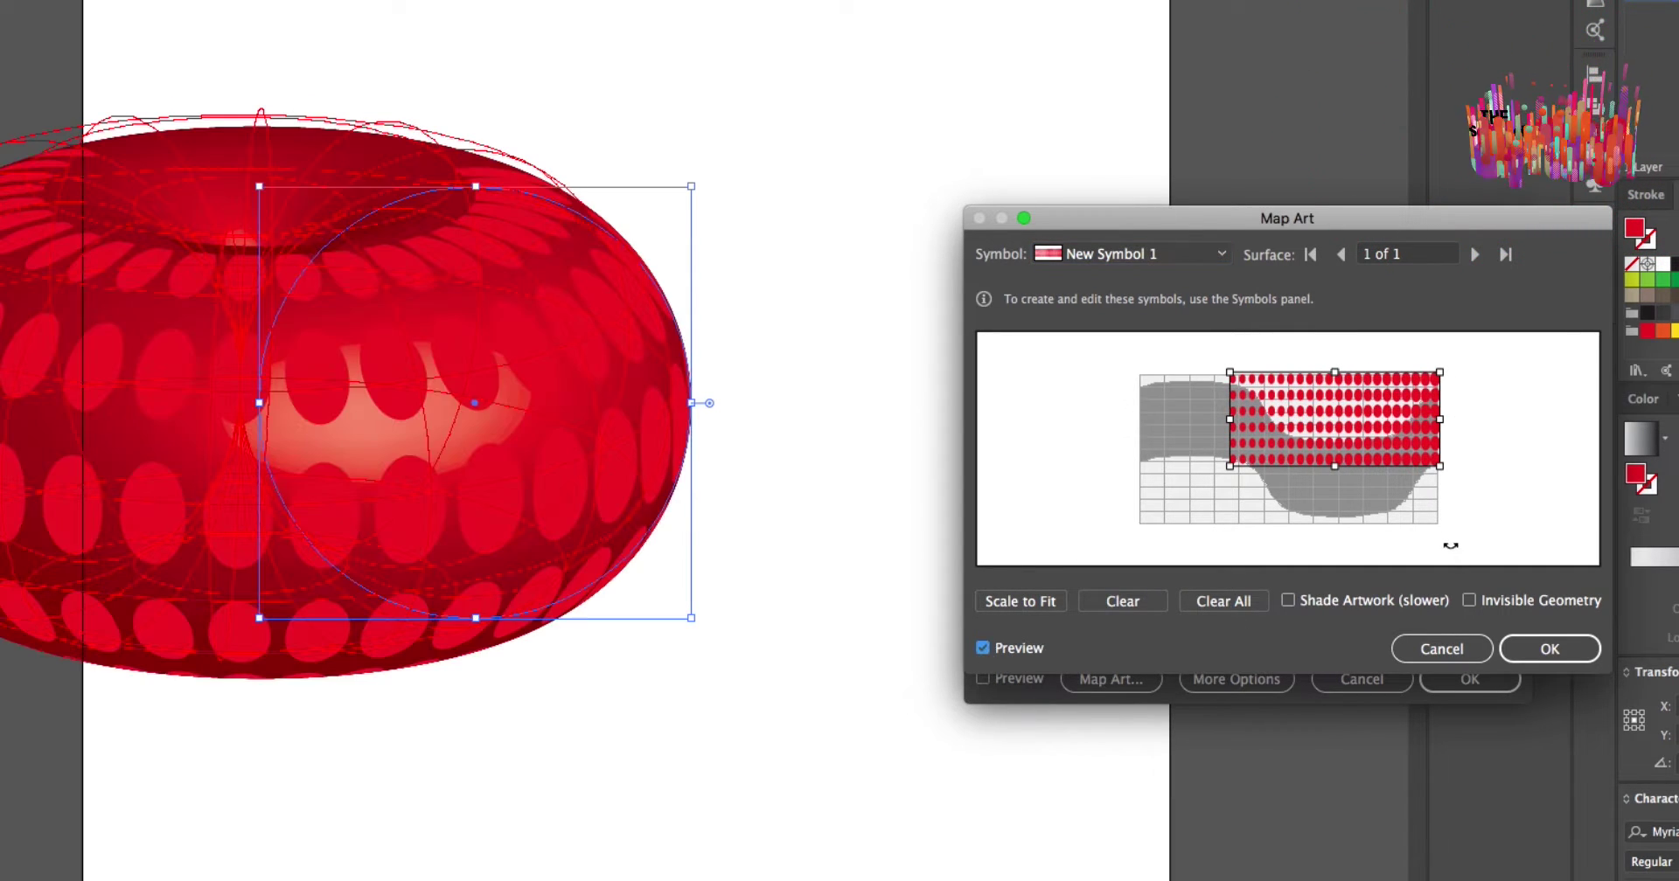
left_click_drag(1335, 466, 1326, 523)
left_click_drag(1231, 448, 1139, 445)
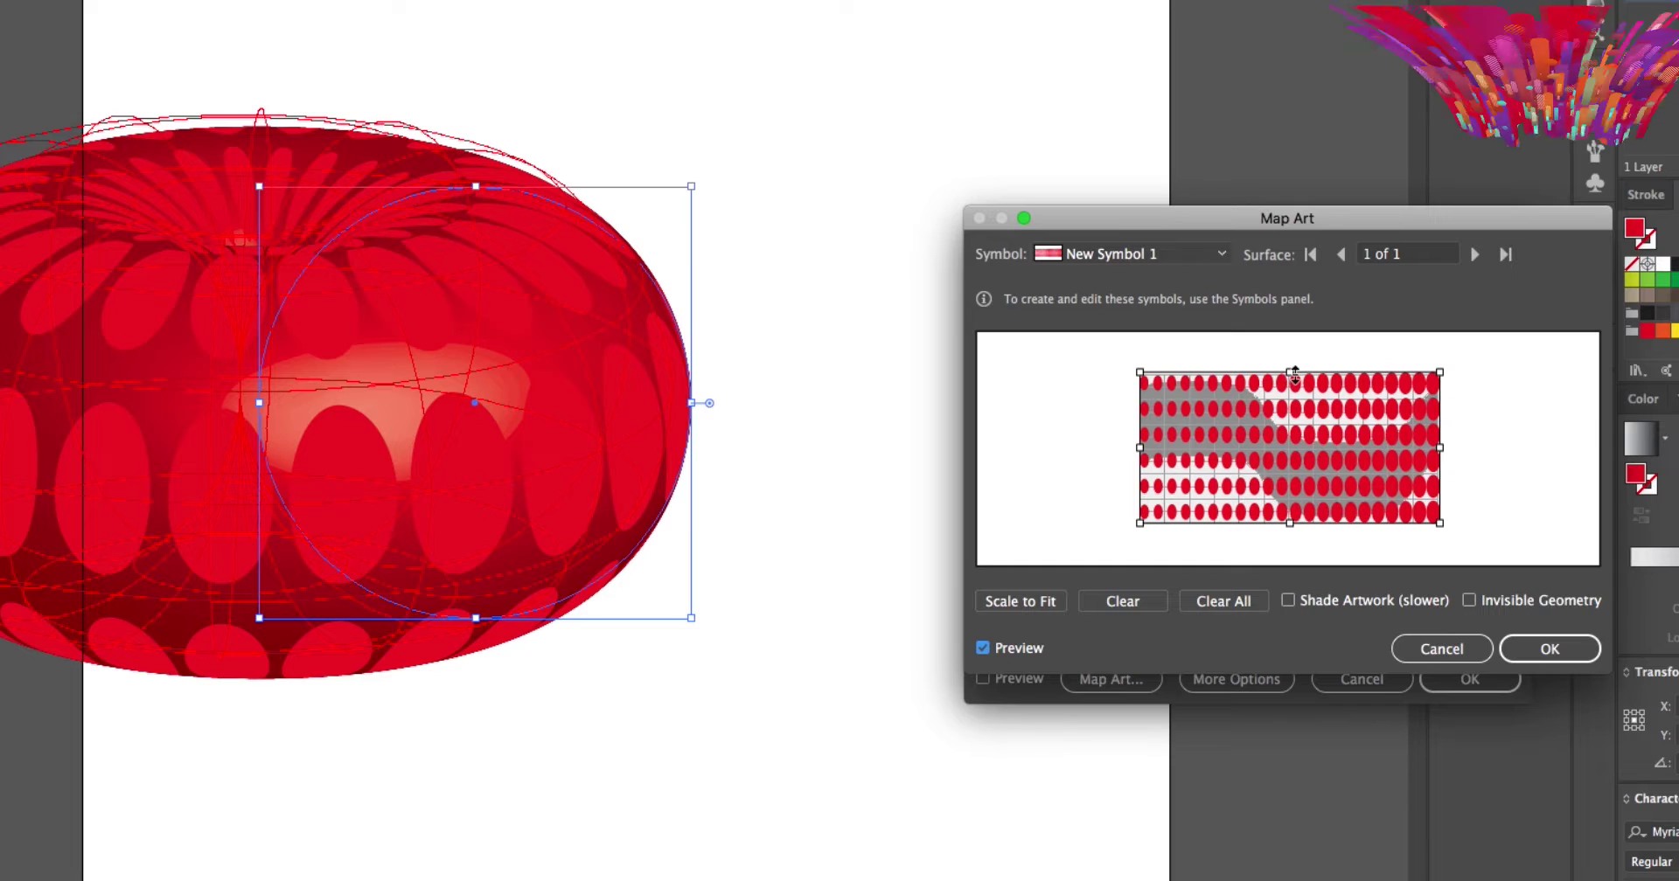
left_click_drag(1290, 374, 1291, 376)
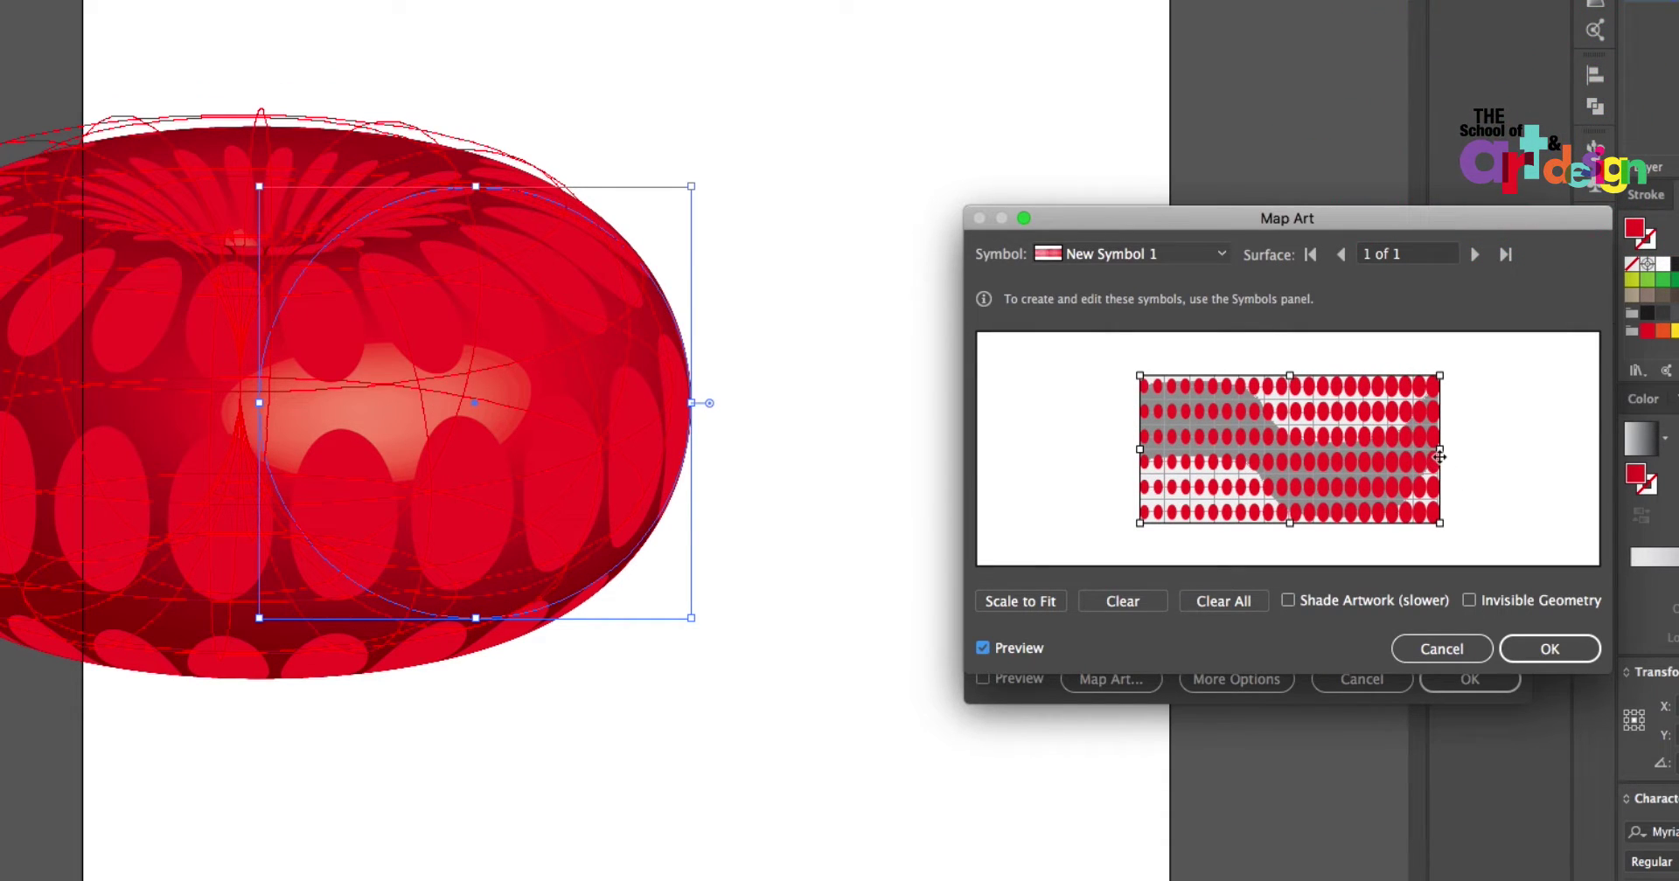
left_click_drag(1440, 455, 1437, 448)
left_click(1549, 648)
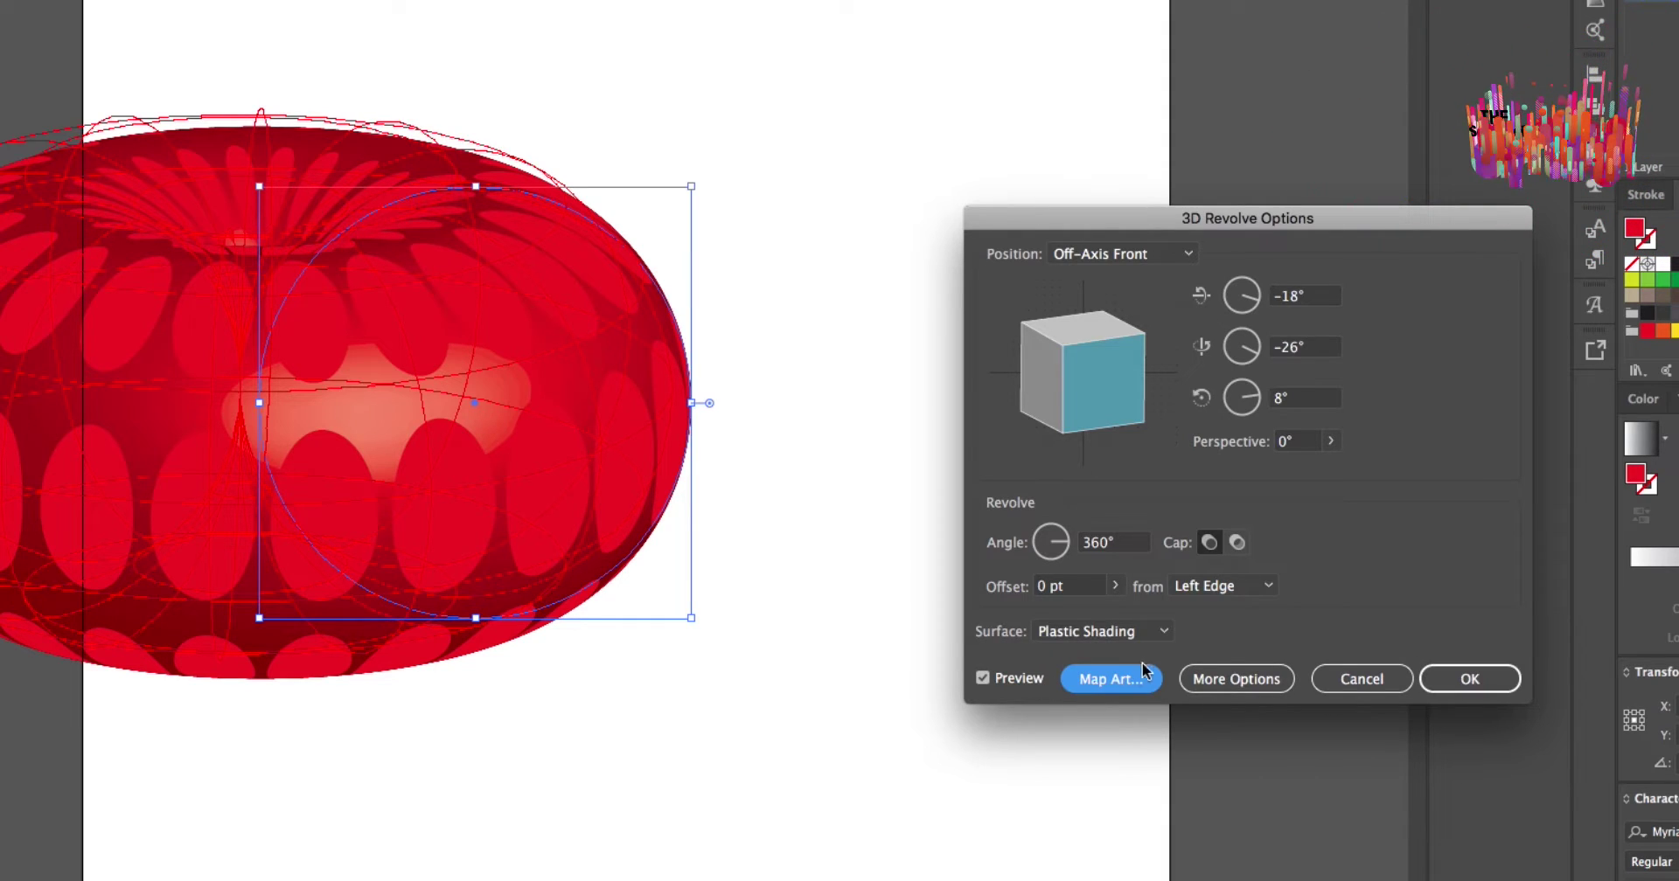
Make the mapped shape's geometry invisible so only the dots show, and apply the 3D Revolve effect
left_click(1110, 679)
left_click(1469, 600)
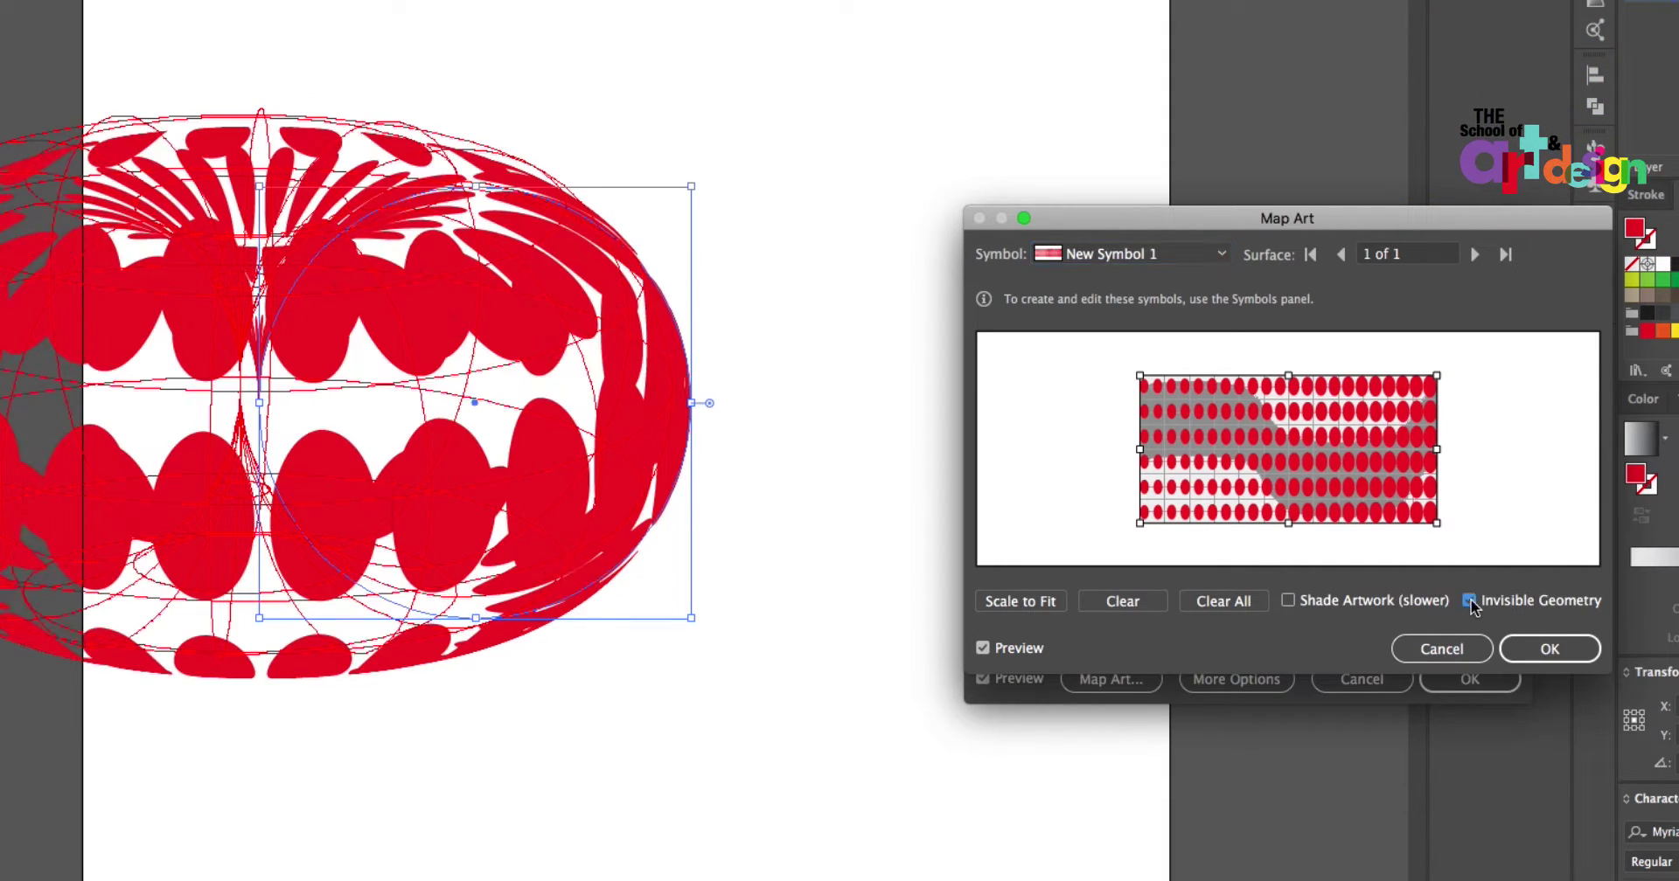
left_click(1535, 647)
left_click(1434, 679)
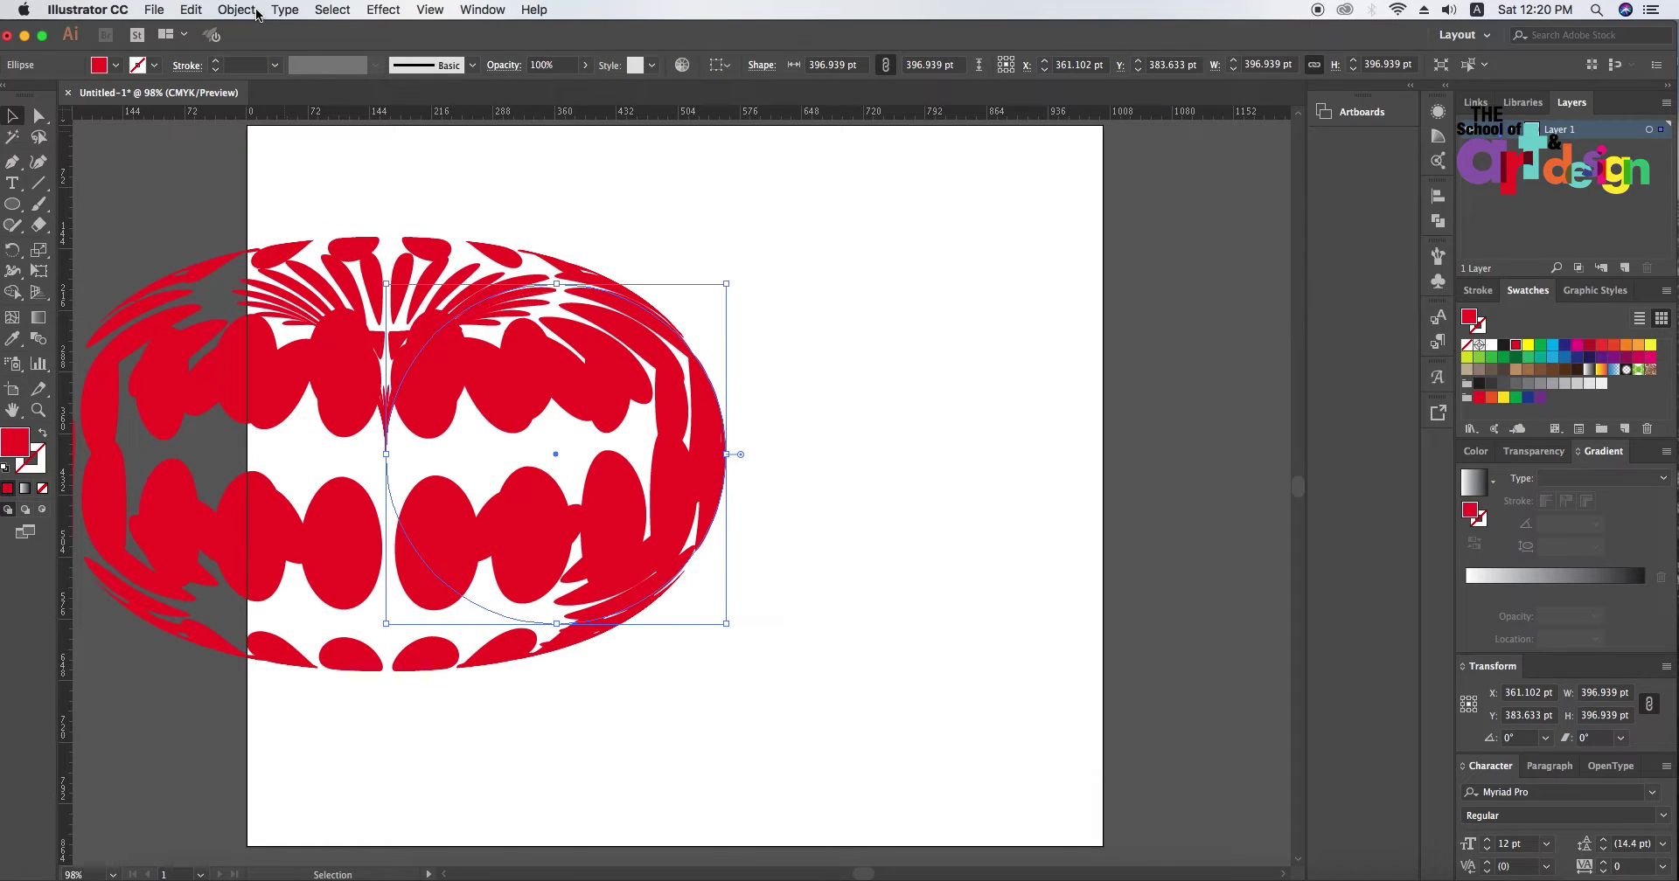
Expand the appearance of the revolved dot shape and move it to the artboard's centre, about X 519 pt, Y 397 pt
left_click(236, 9)
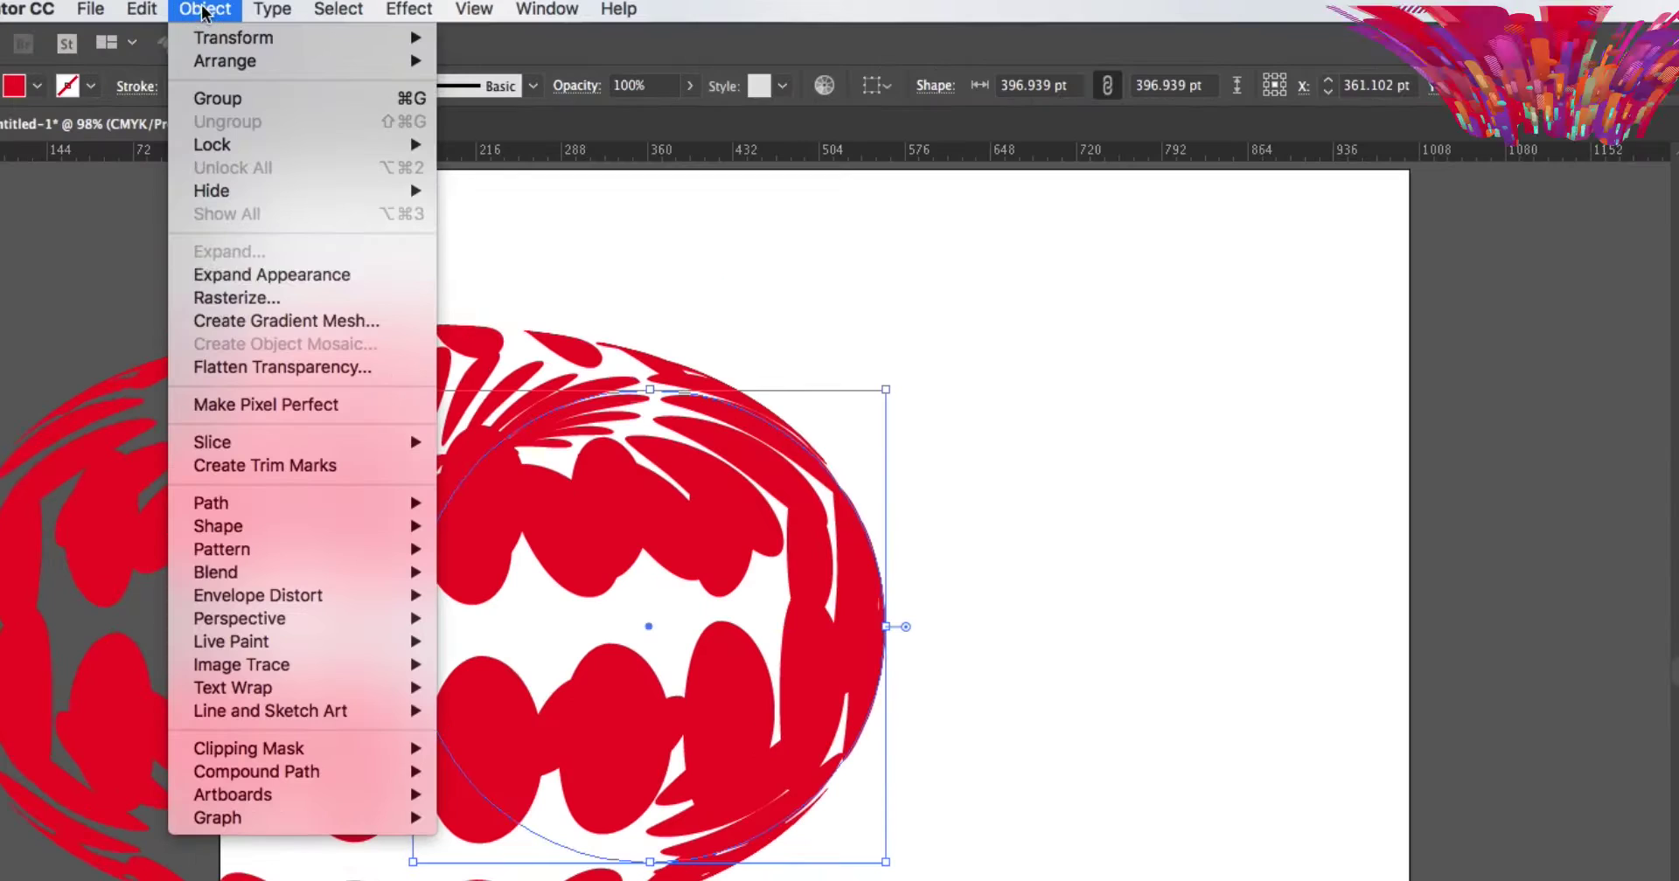
left_click(255, 194)
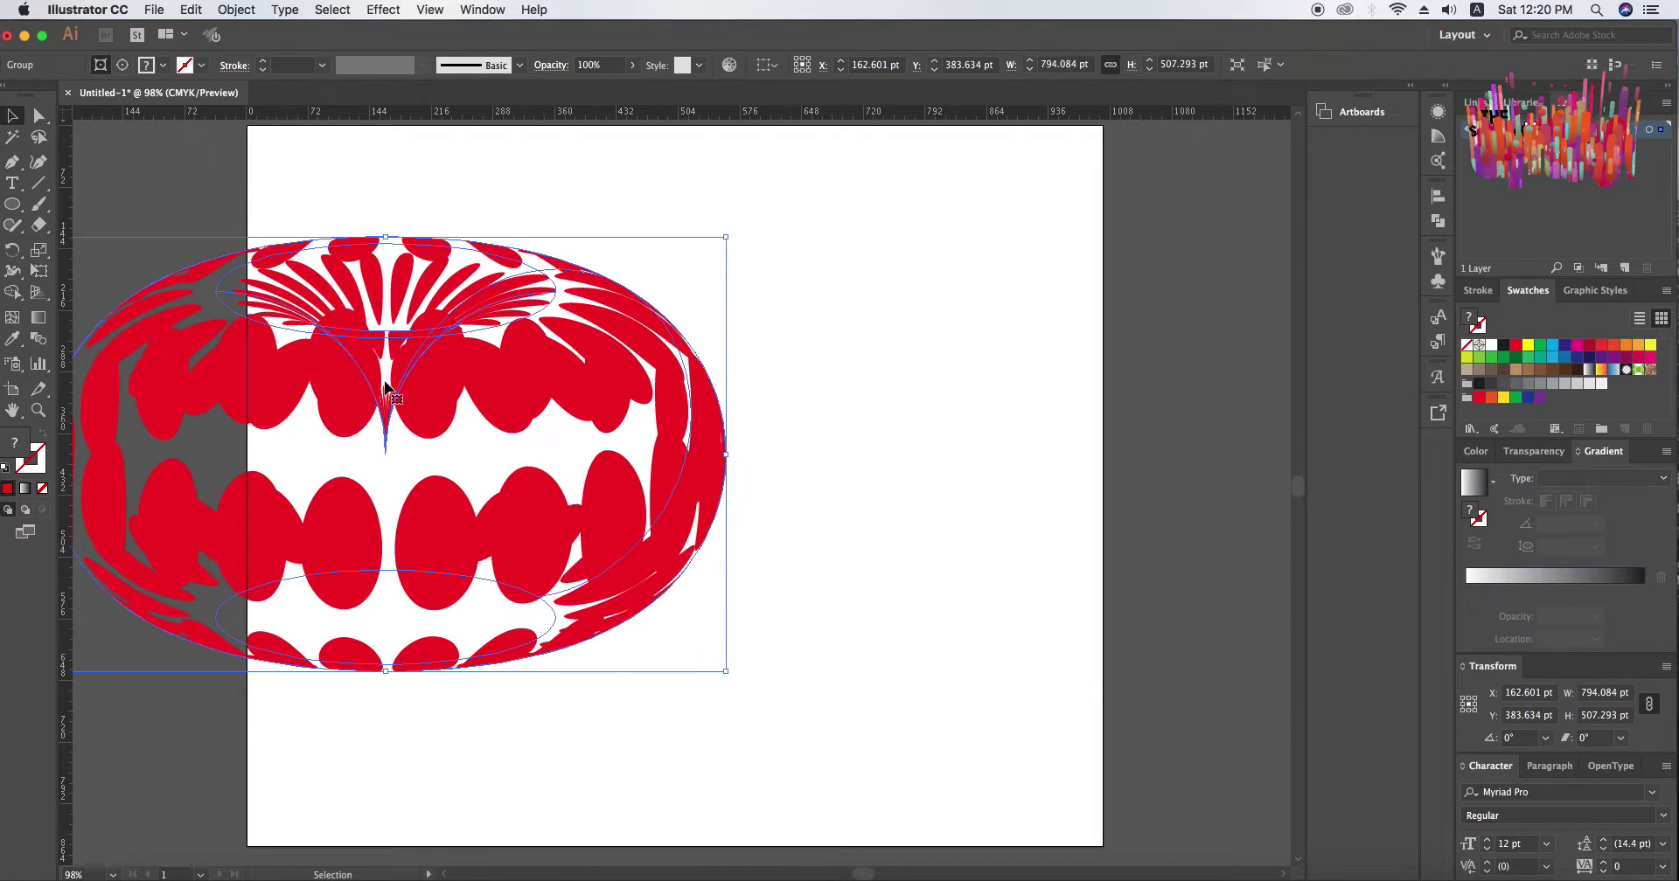
left_click_drag(401, 423, 706, 434)
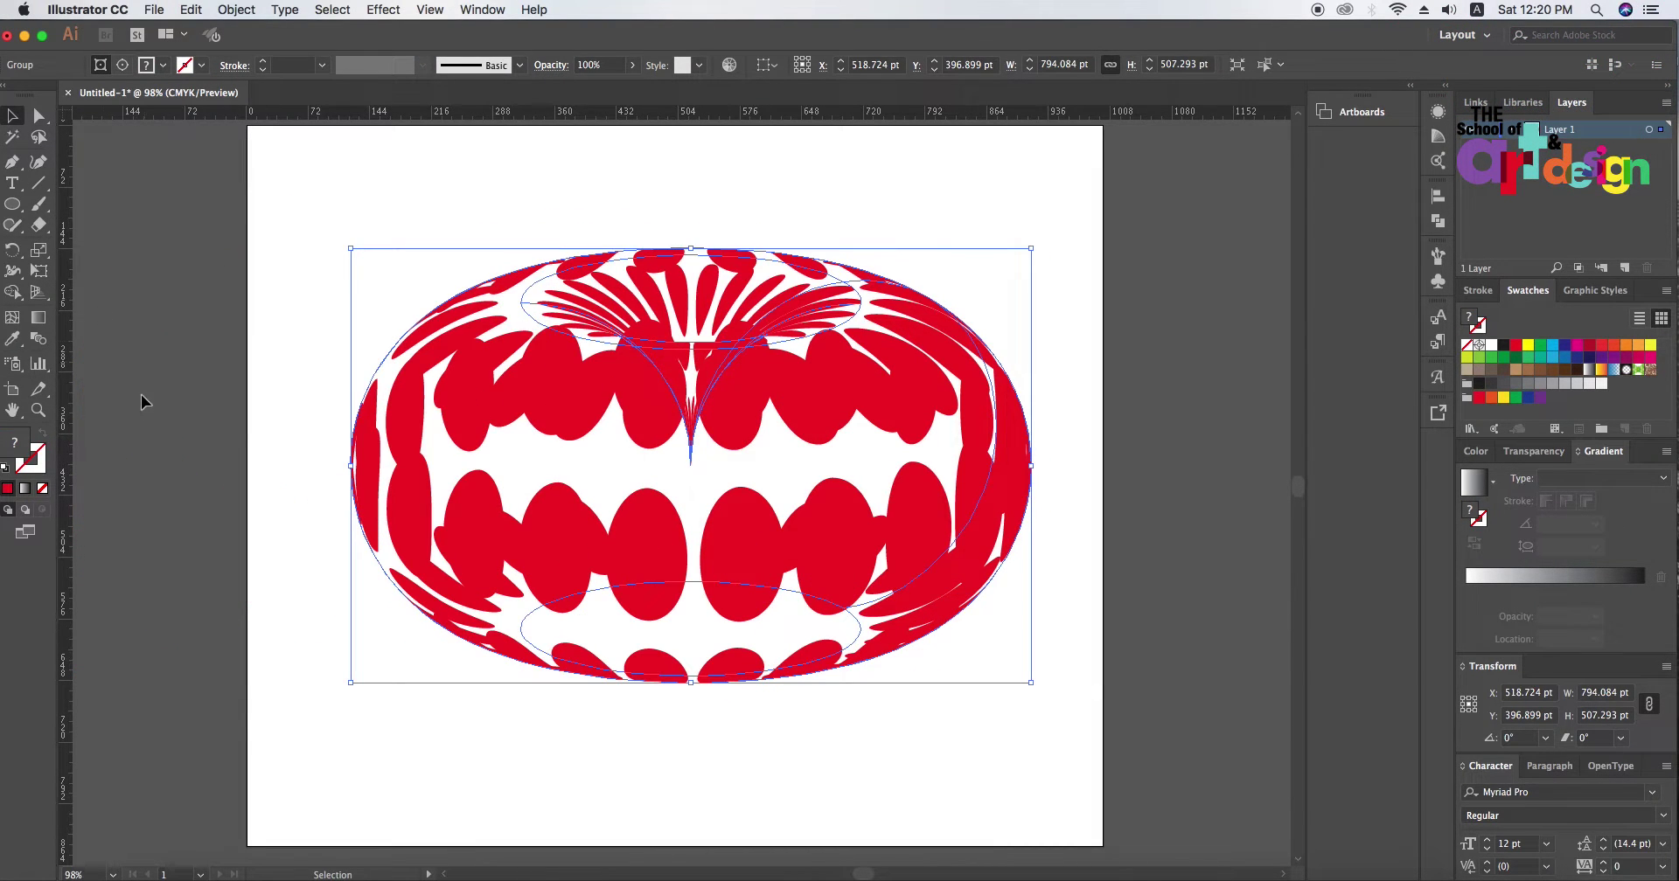
Fill the expanded shape with a linear gradient whose starting stop is red and ending stop is yellow
left_click(41, 319)
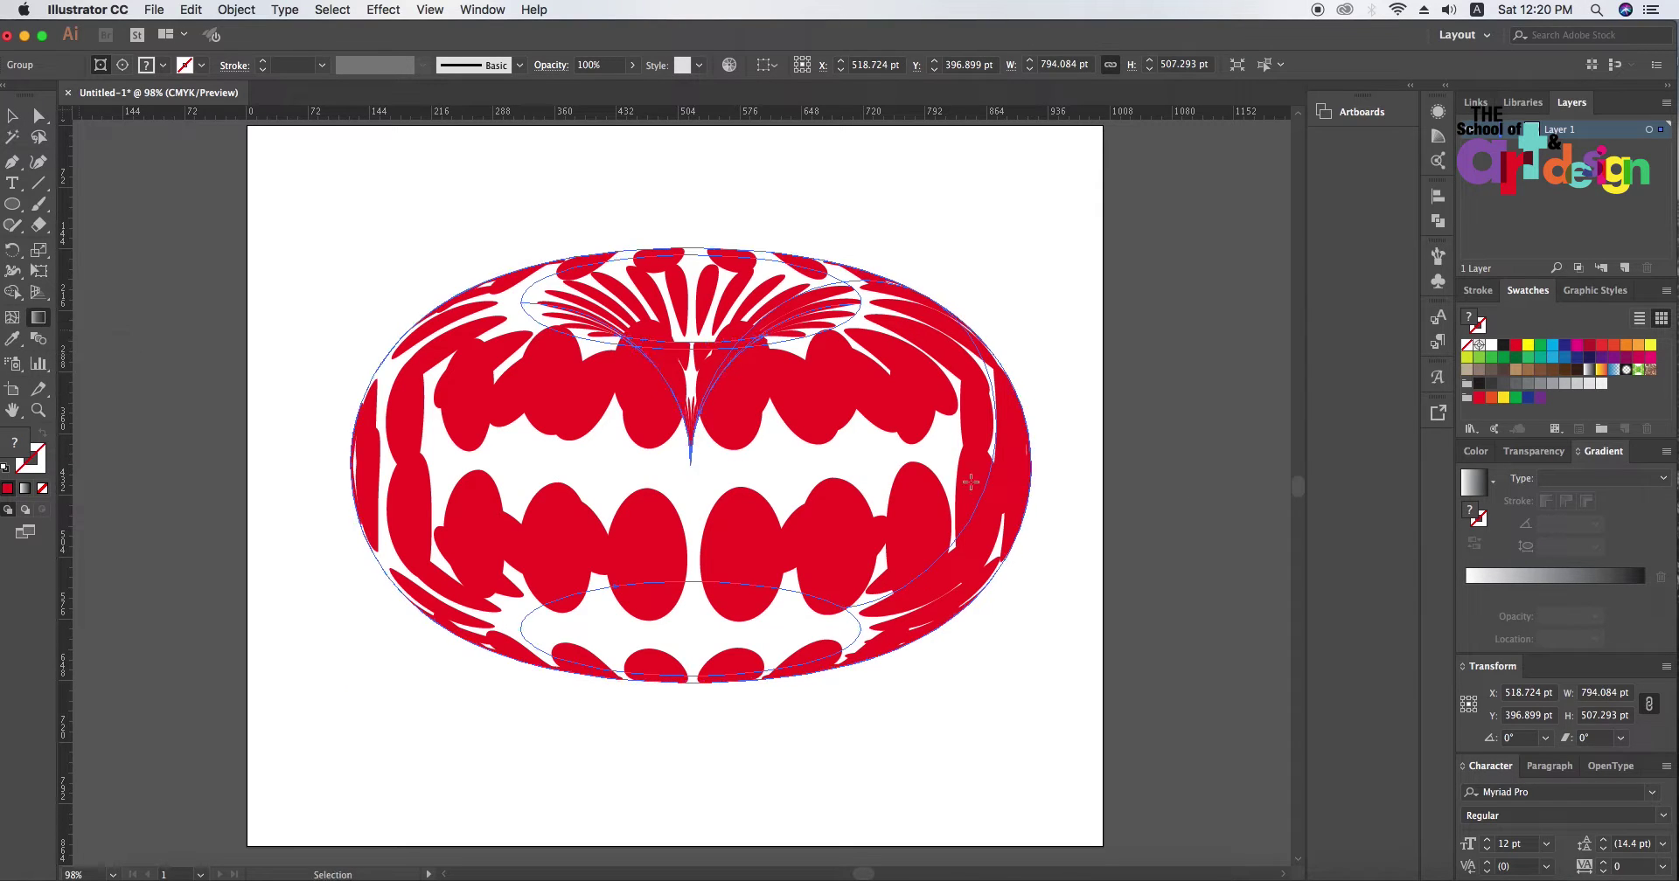
left_click(1469, 579)
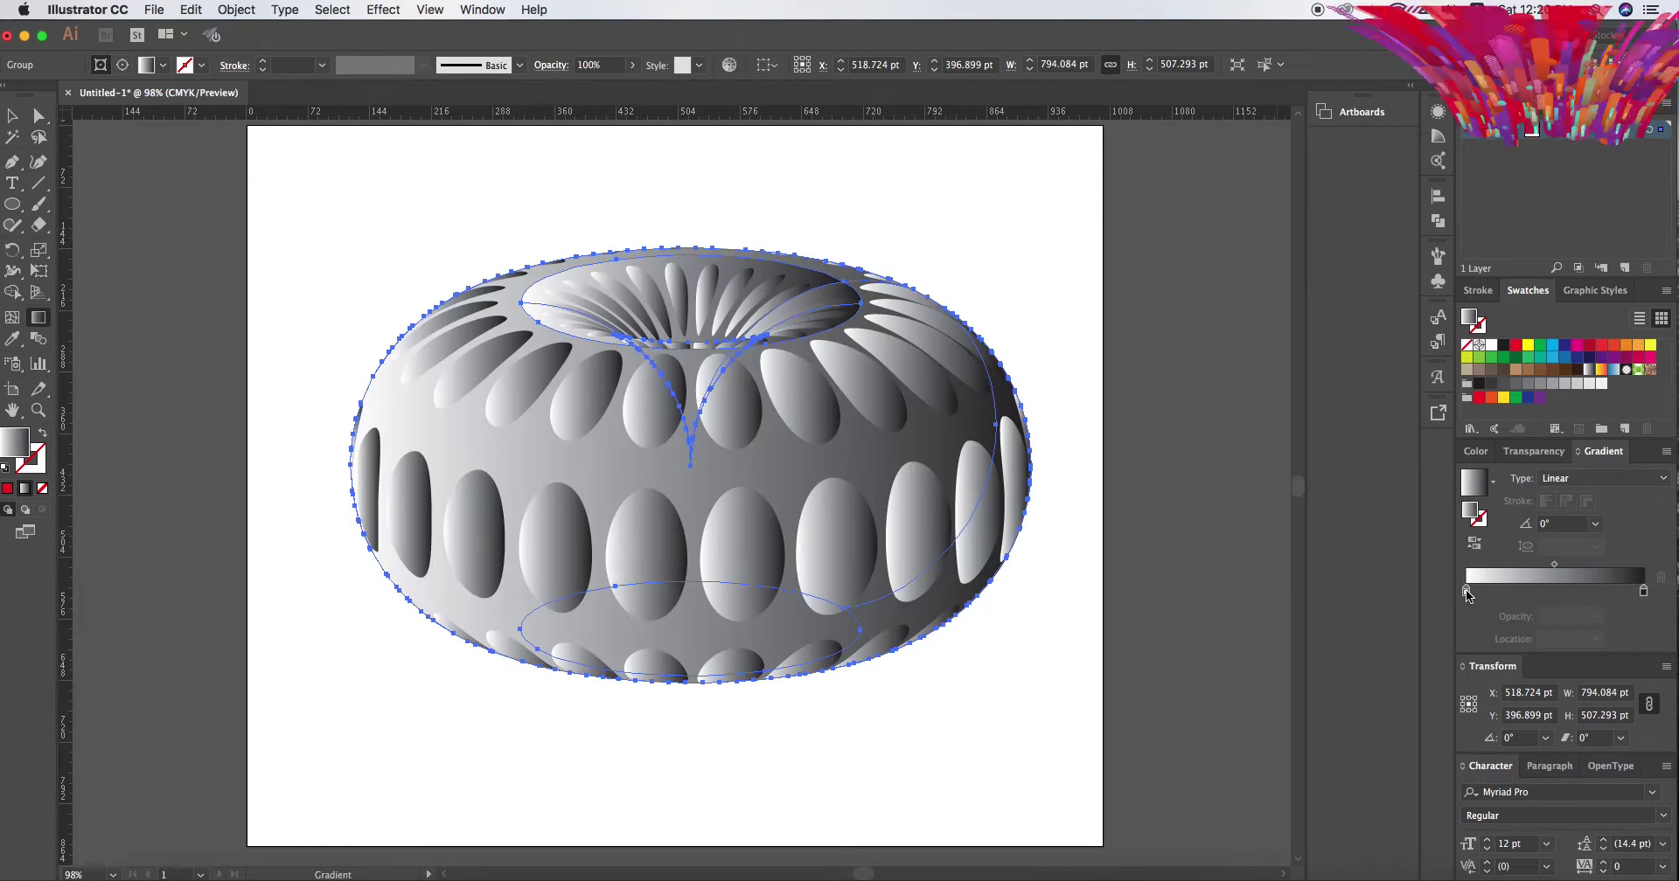
double_click(1466, 591)
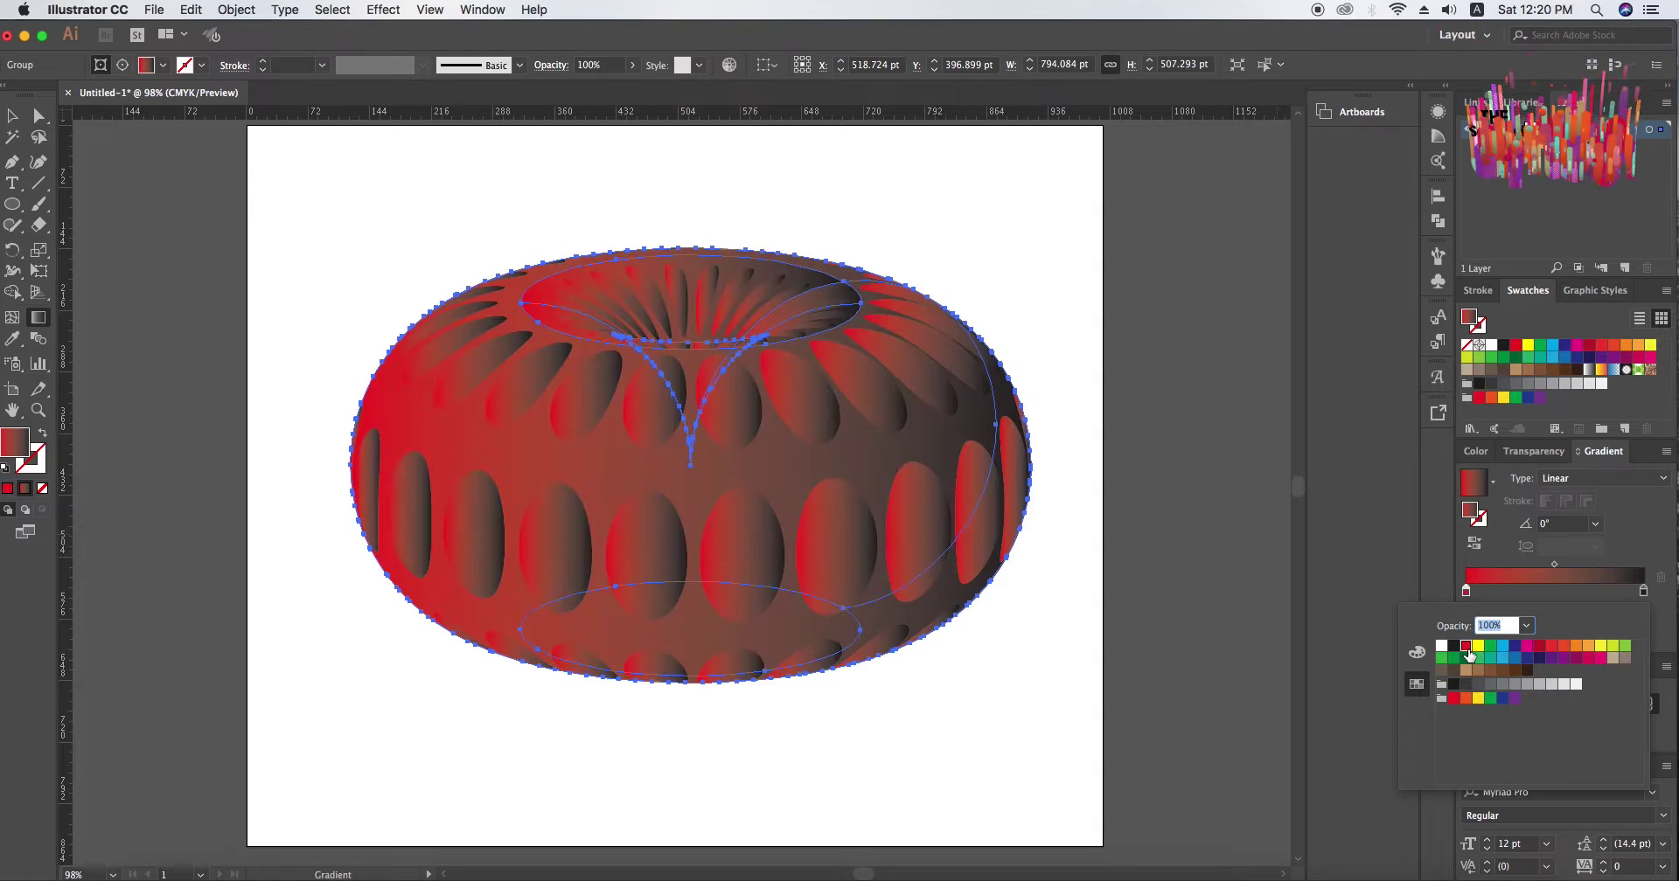
left_click(1466, 645)
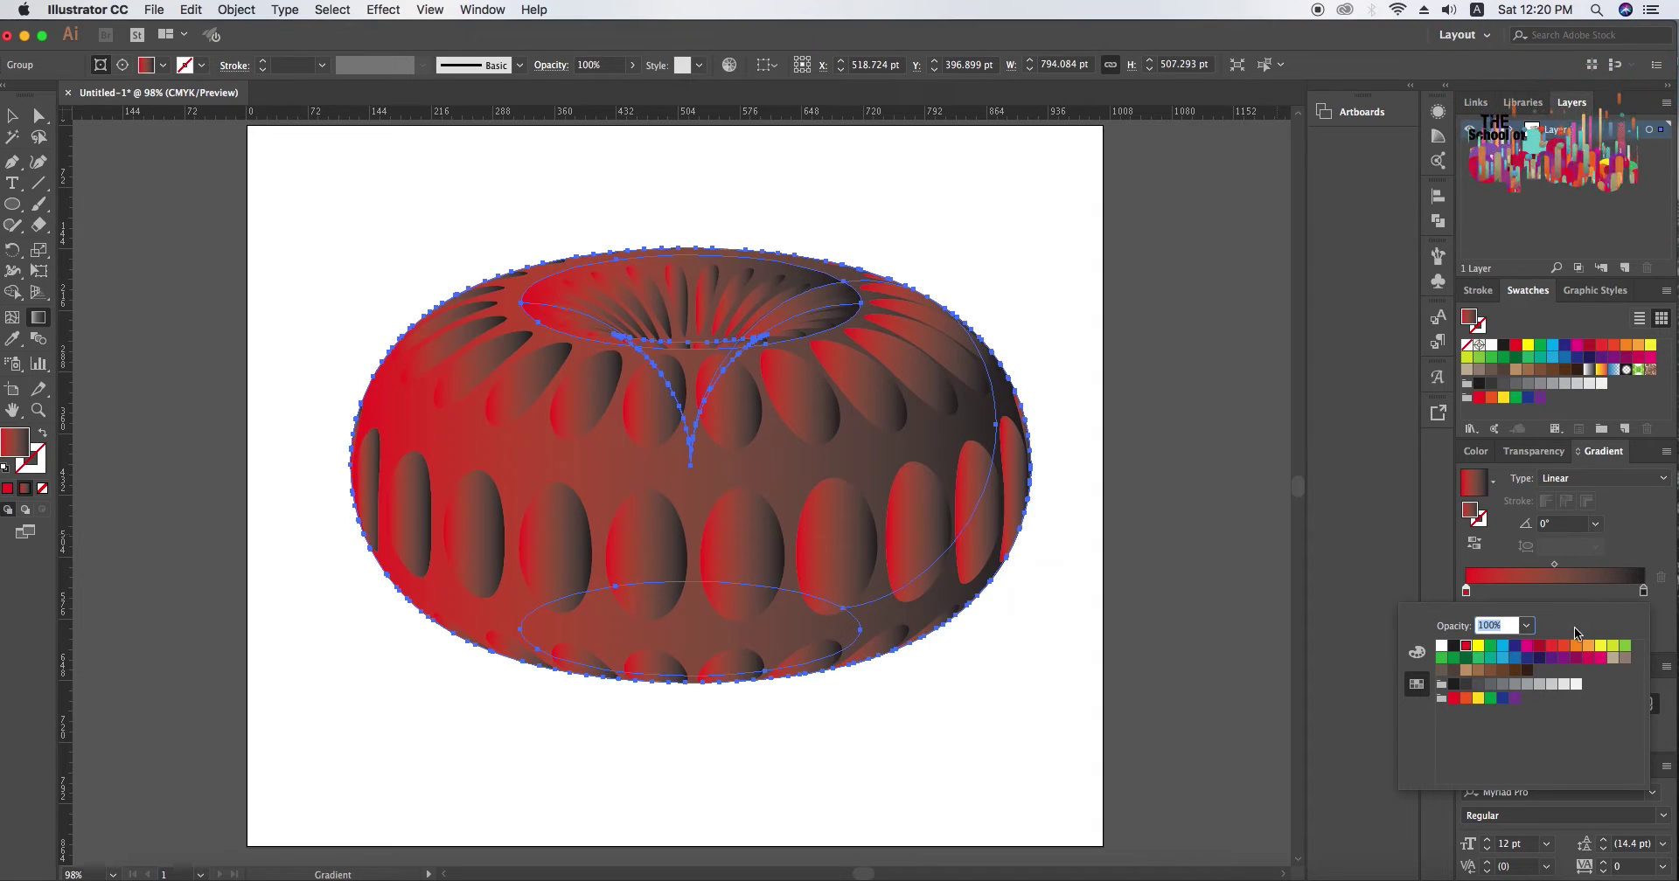
double_click(1644, 592)
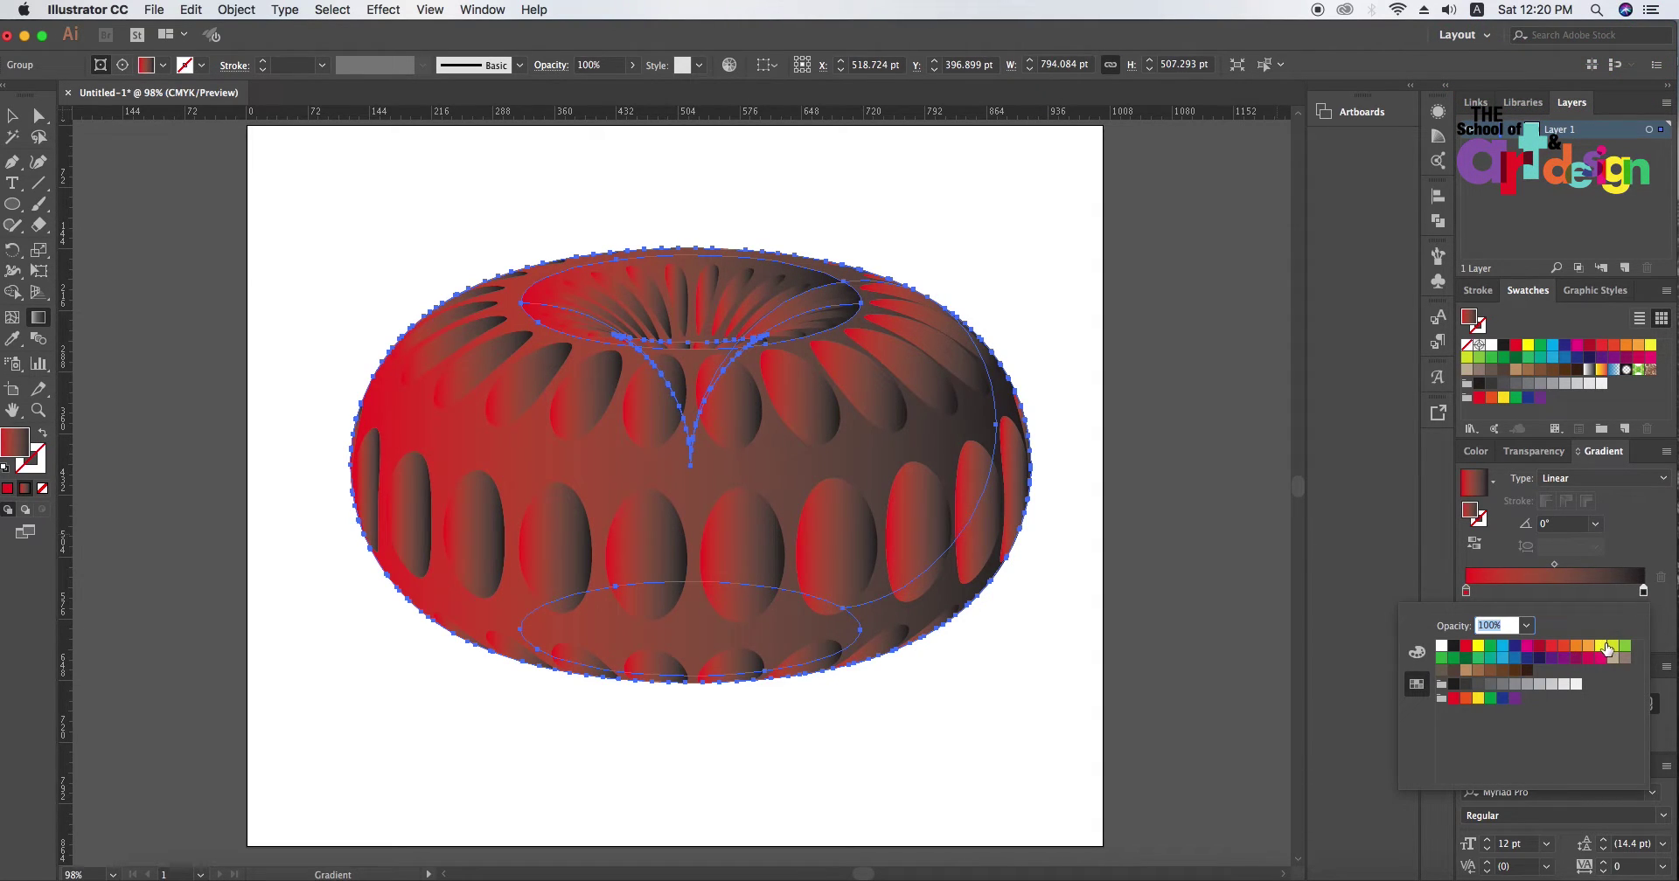
left_click(1600, 648)
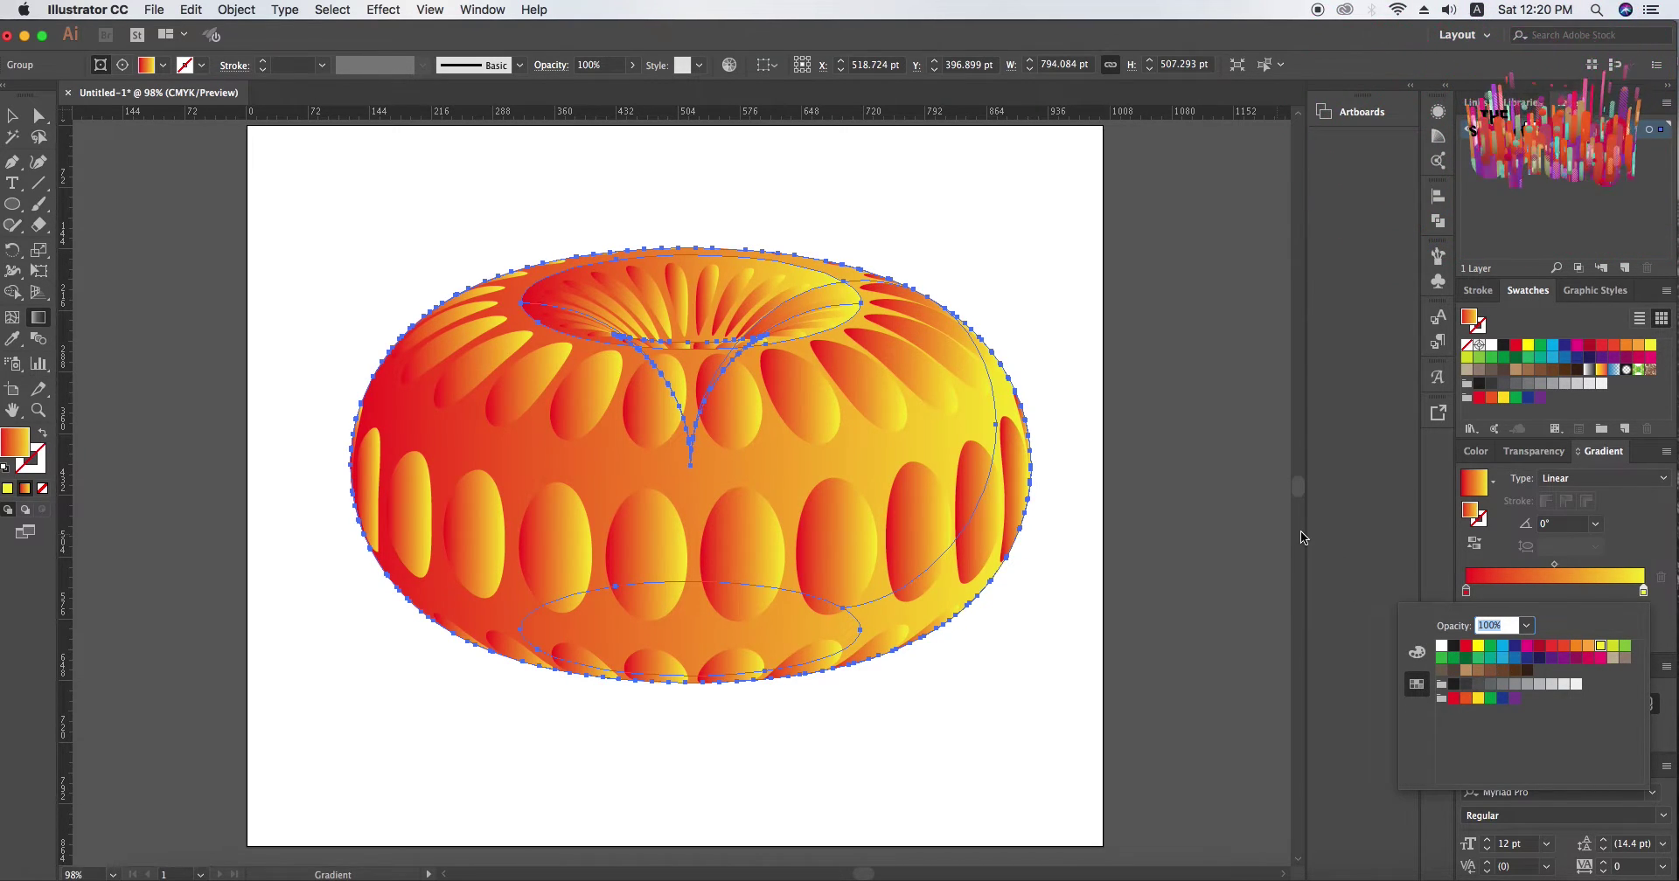
left_click(1453, 560)
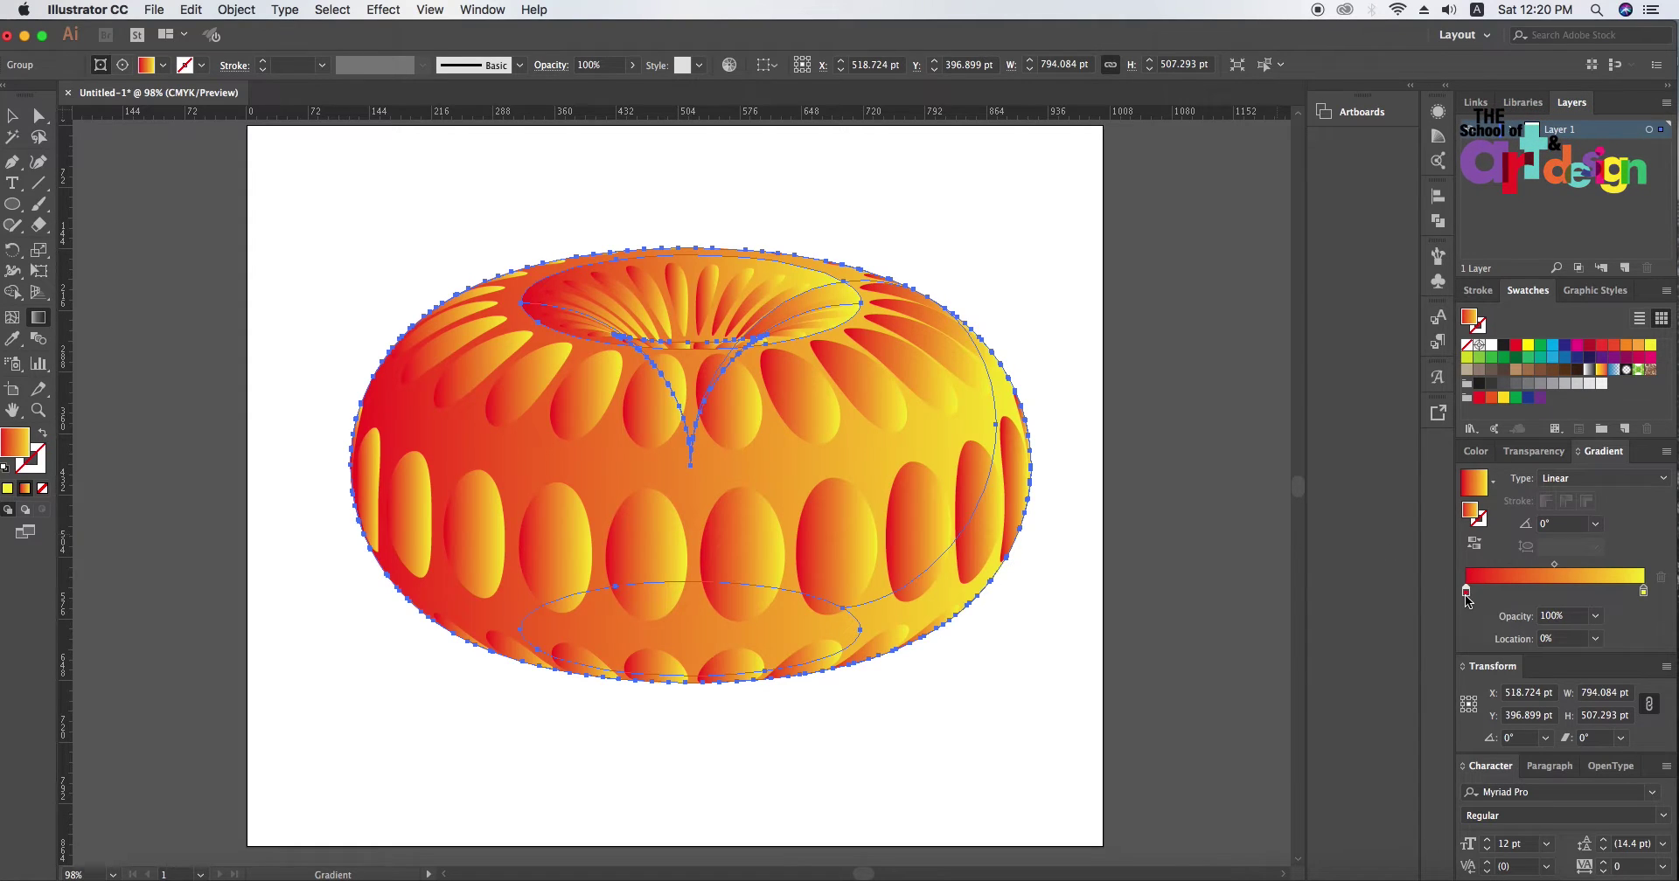
Try dark red and orange-red swatches on the gradient's starting stop, and return it to the original bright red
double_click(1466, 593)
left_click(1539, 648)
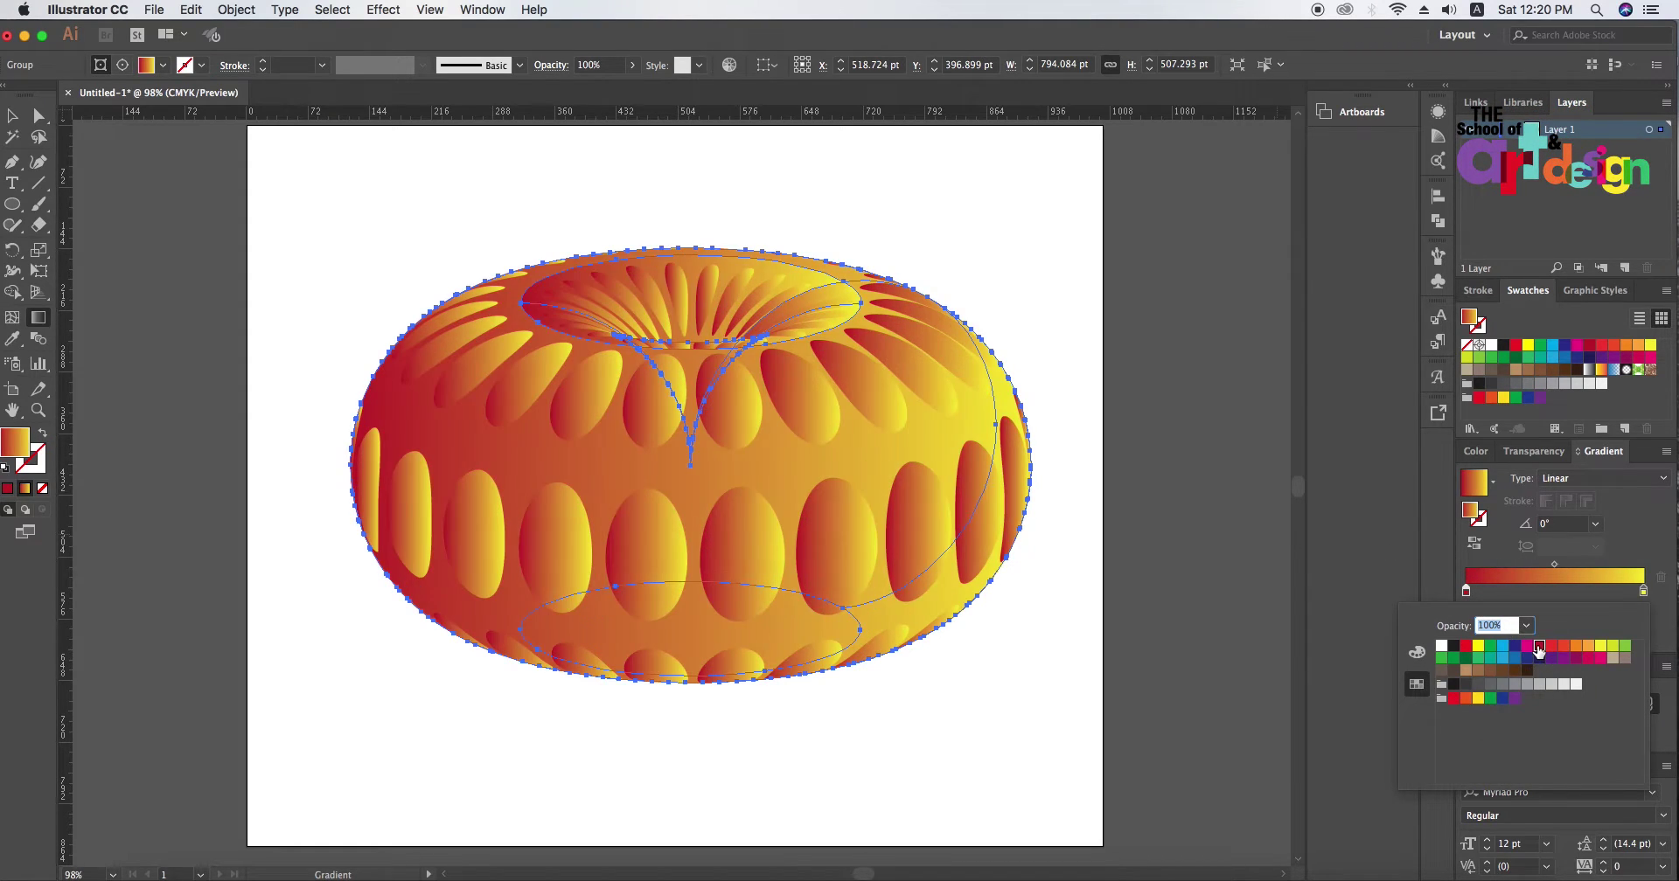
left_click(1563, 648)
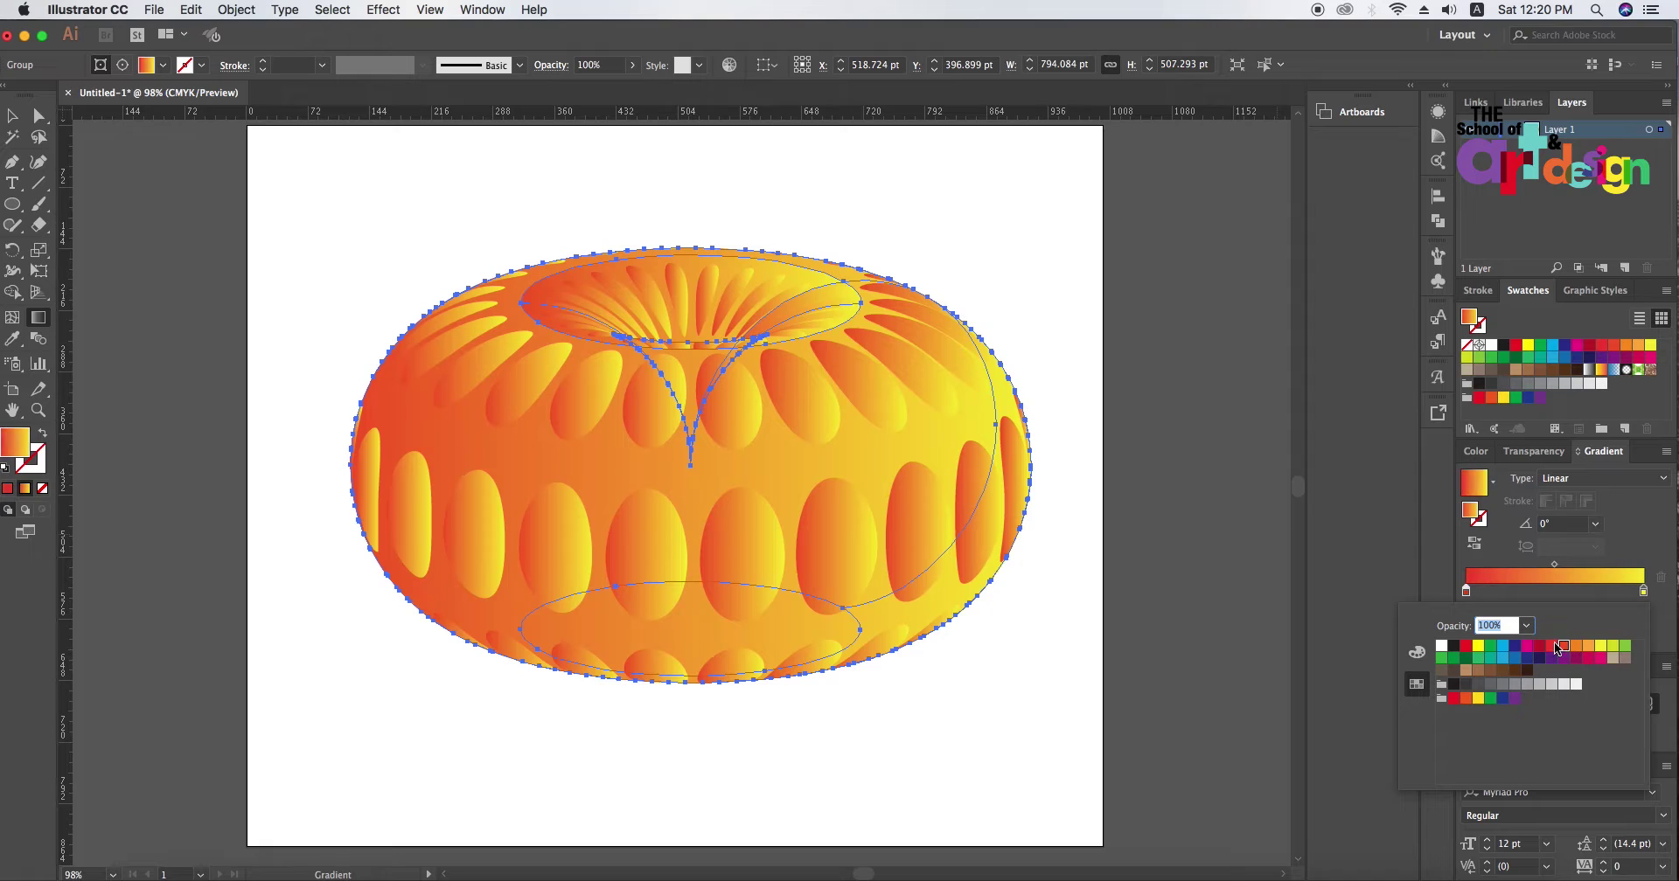
left_click(1552, 648)
left_click(1564, 648)
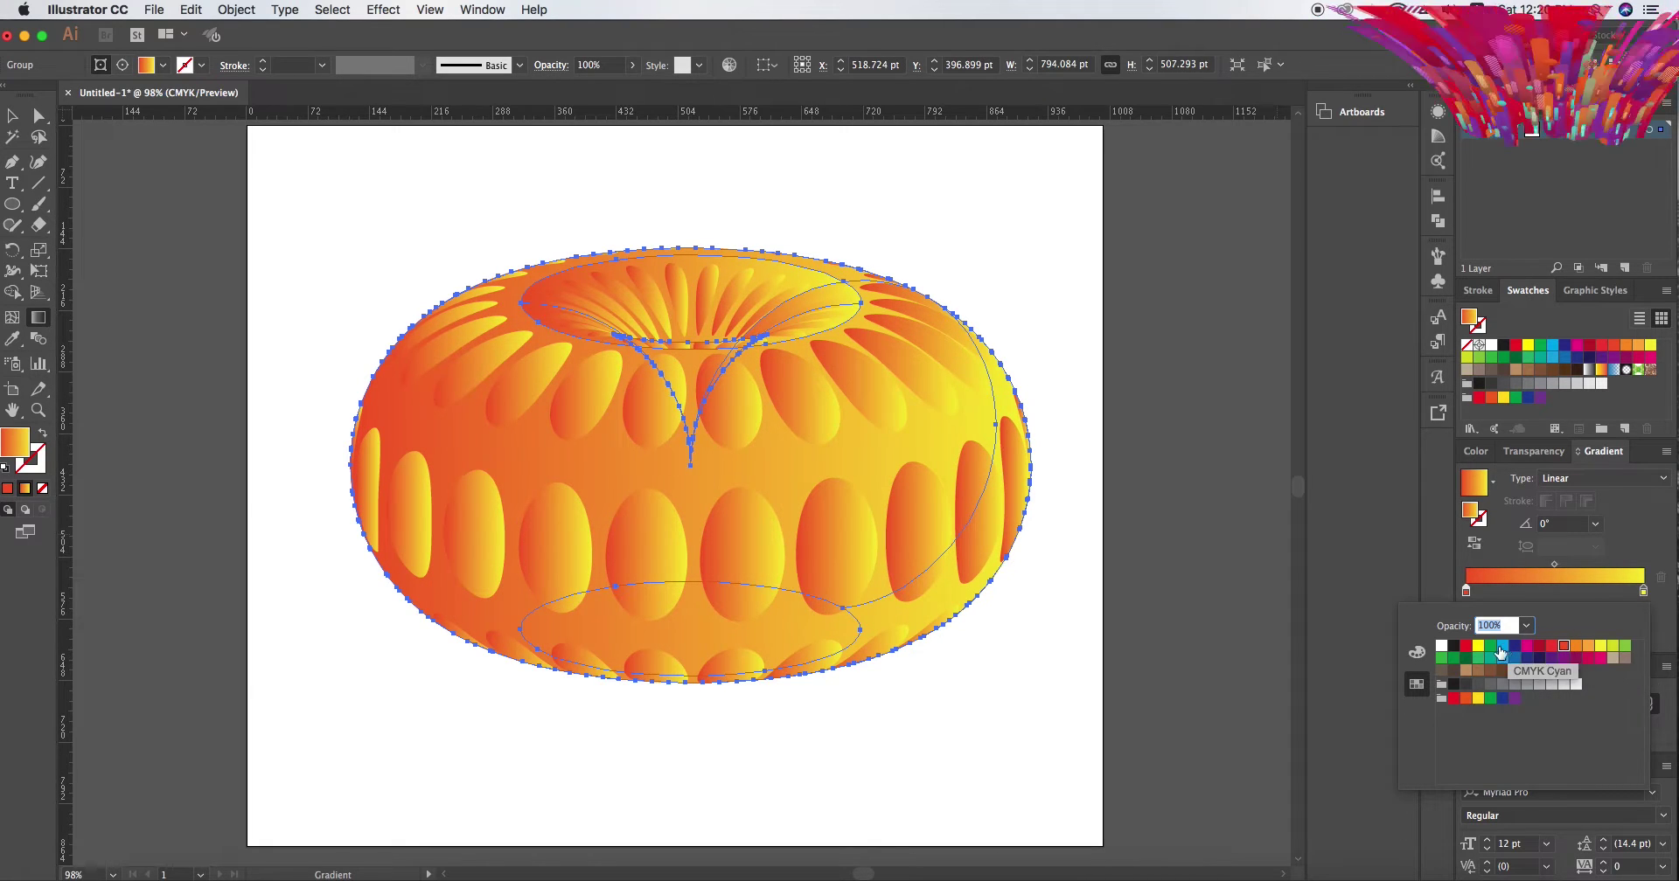
left_click(1466, 648)
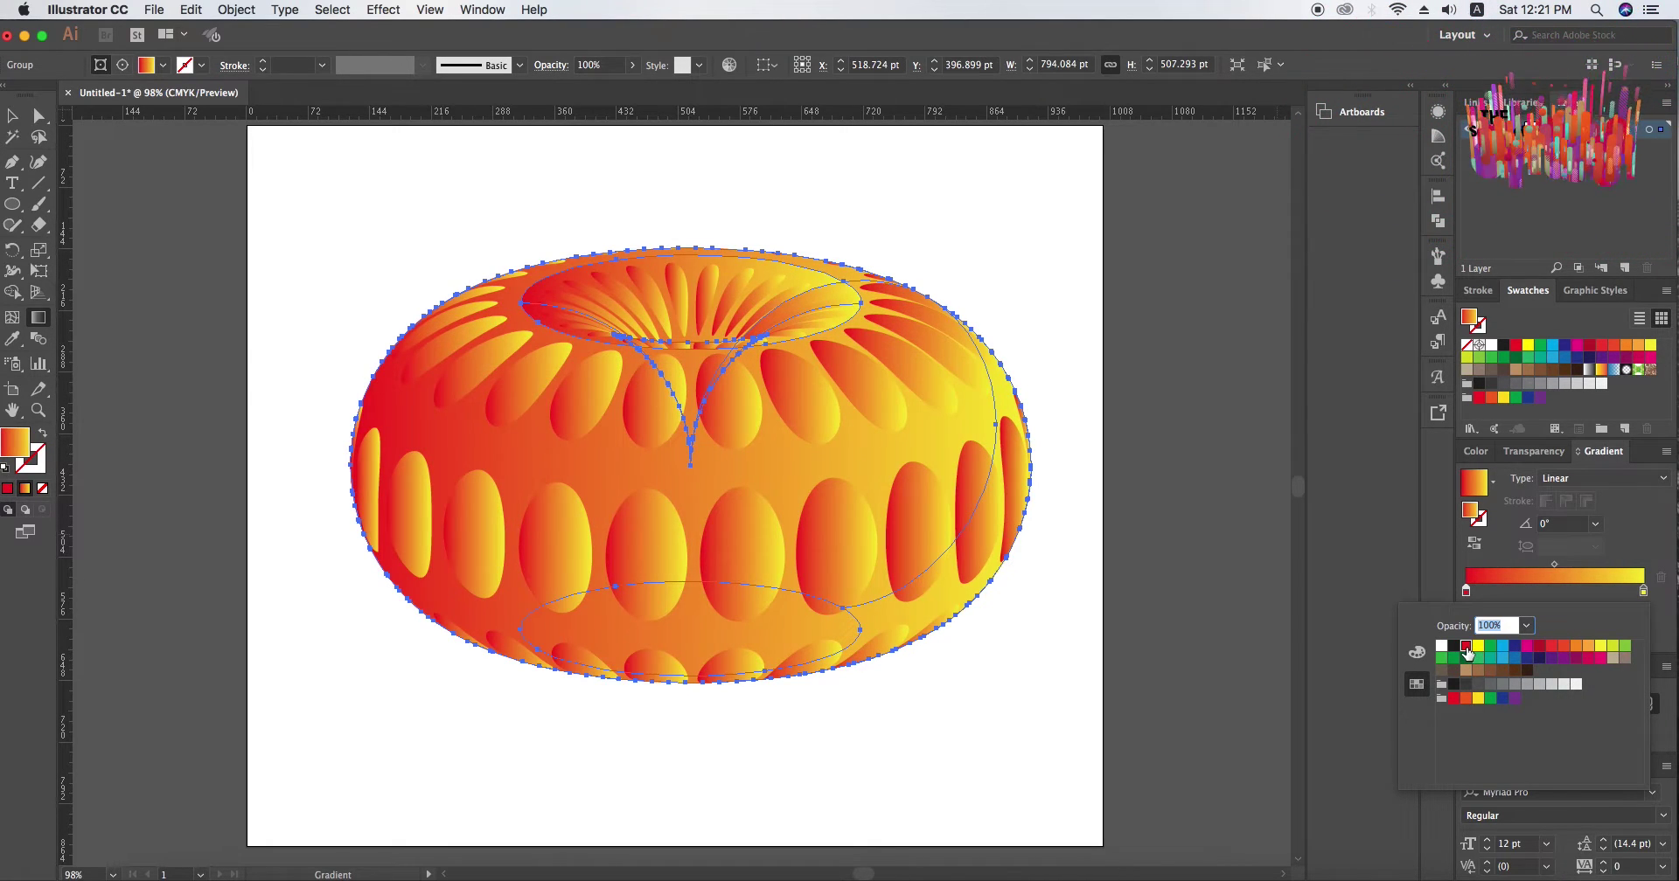
Shift the midpoint between the gradient's red and yellow stops towards red, to a location of about 36.82%
left_click(1566, 568)
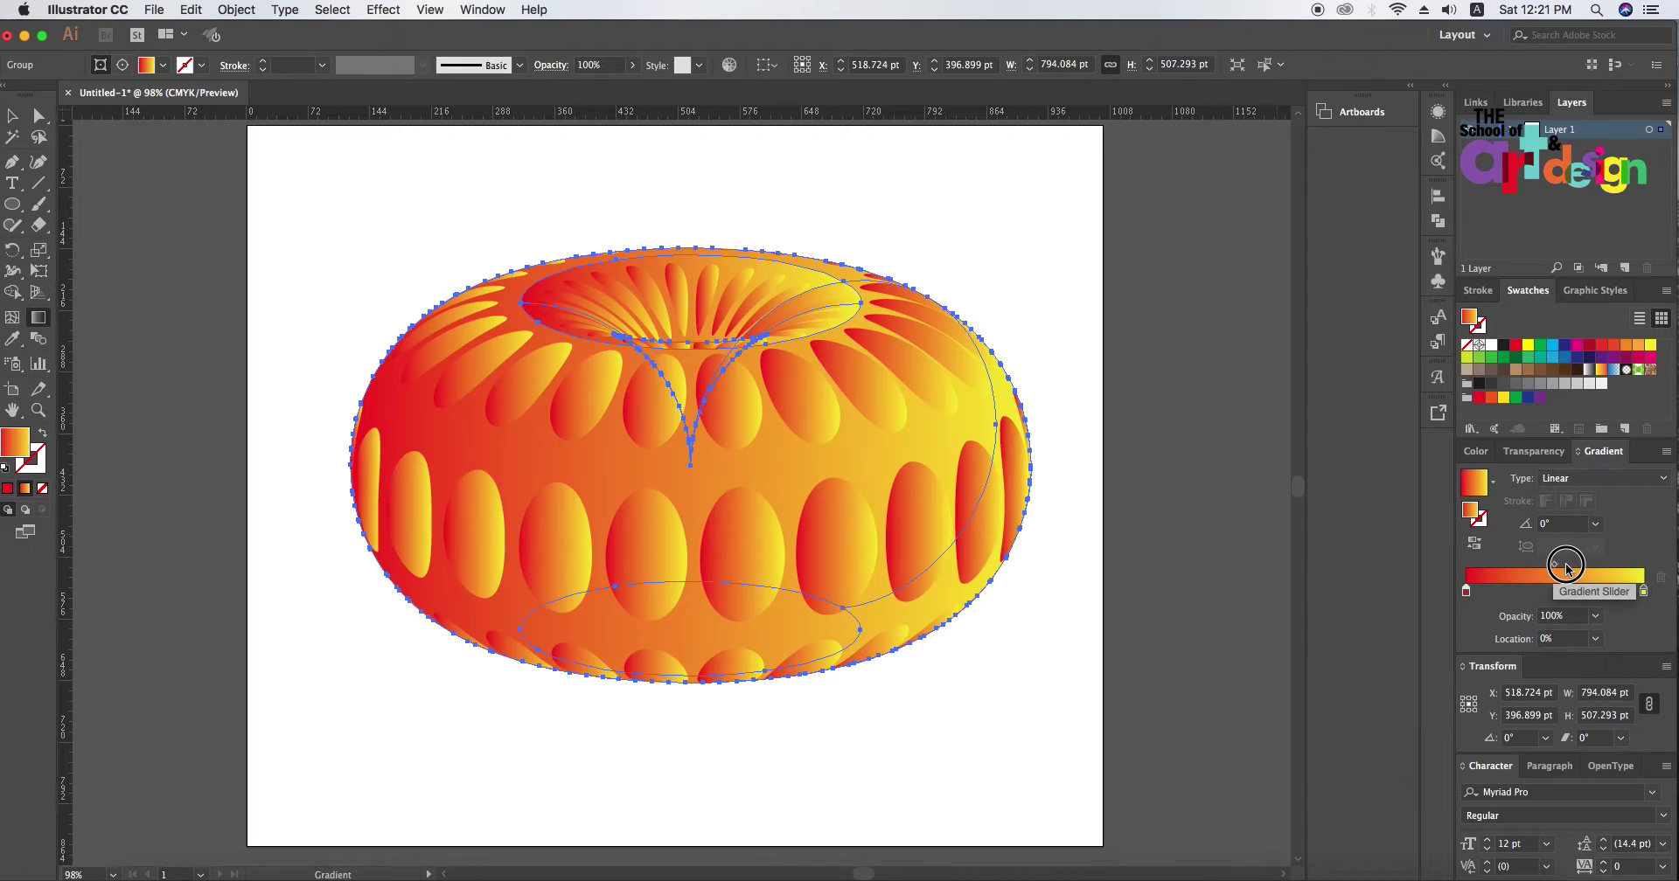
left_click_drag(1572, 568, 1531, 567)
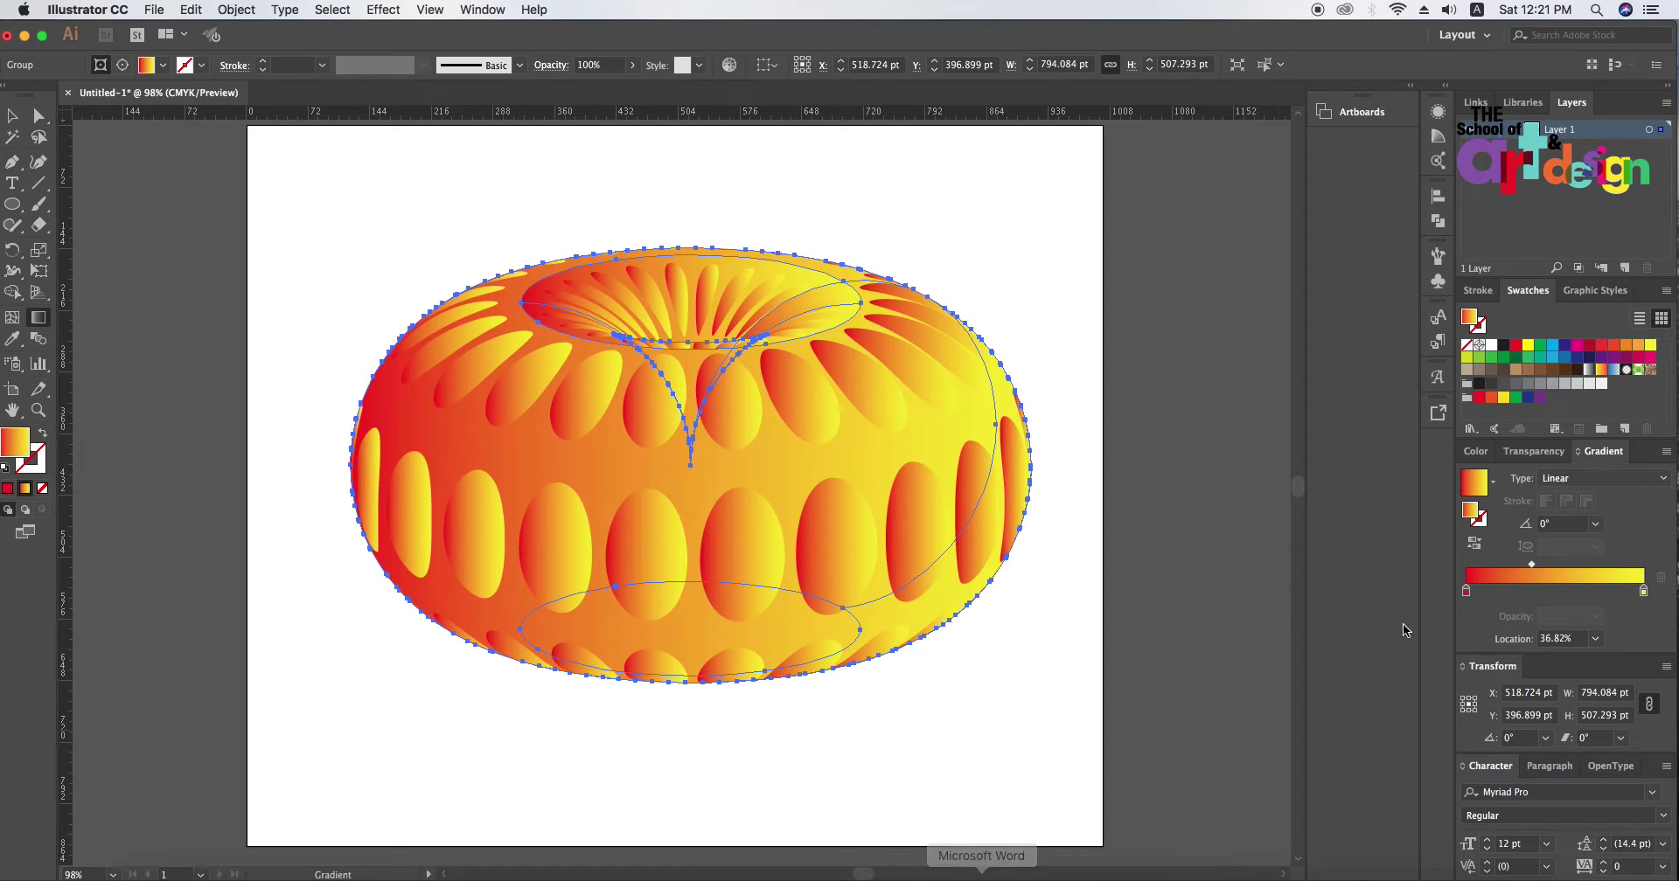
Try gradient angles of 30°, 0° and 90° on the shape
left_click(1596, 524)
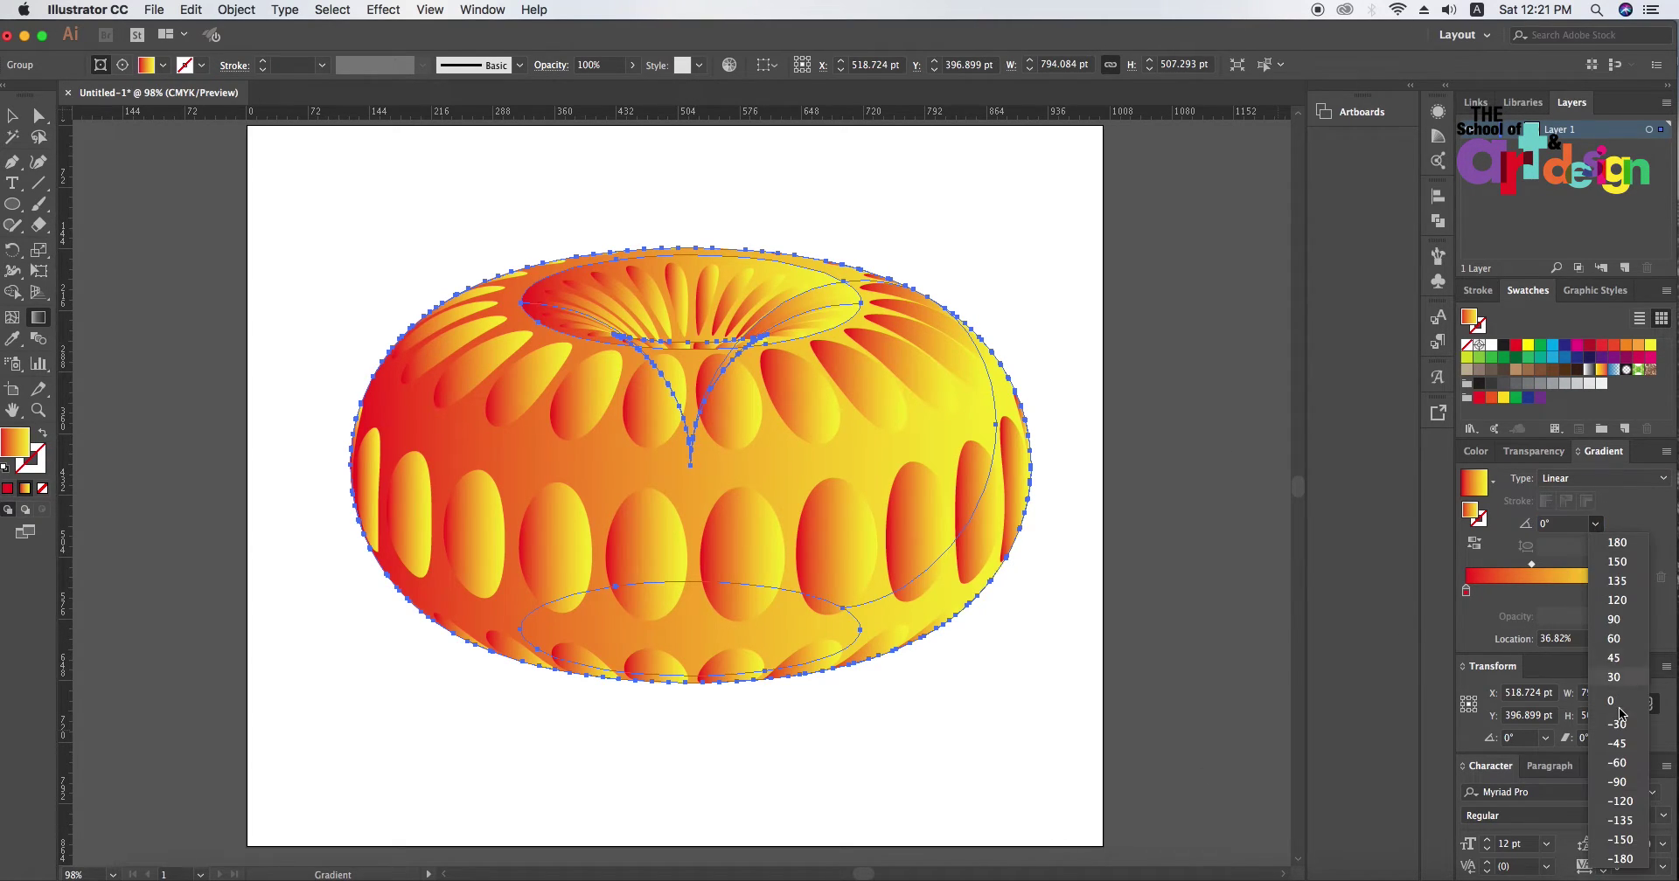
left_click(1618, 677)
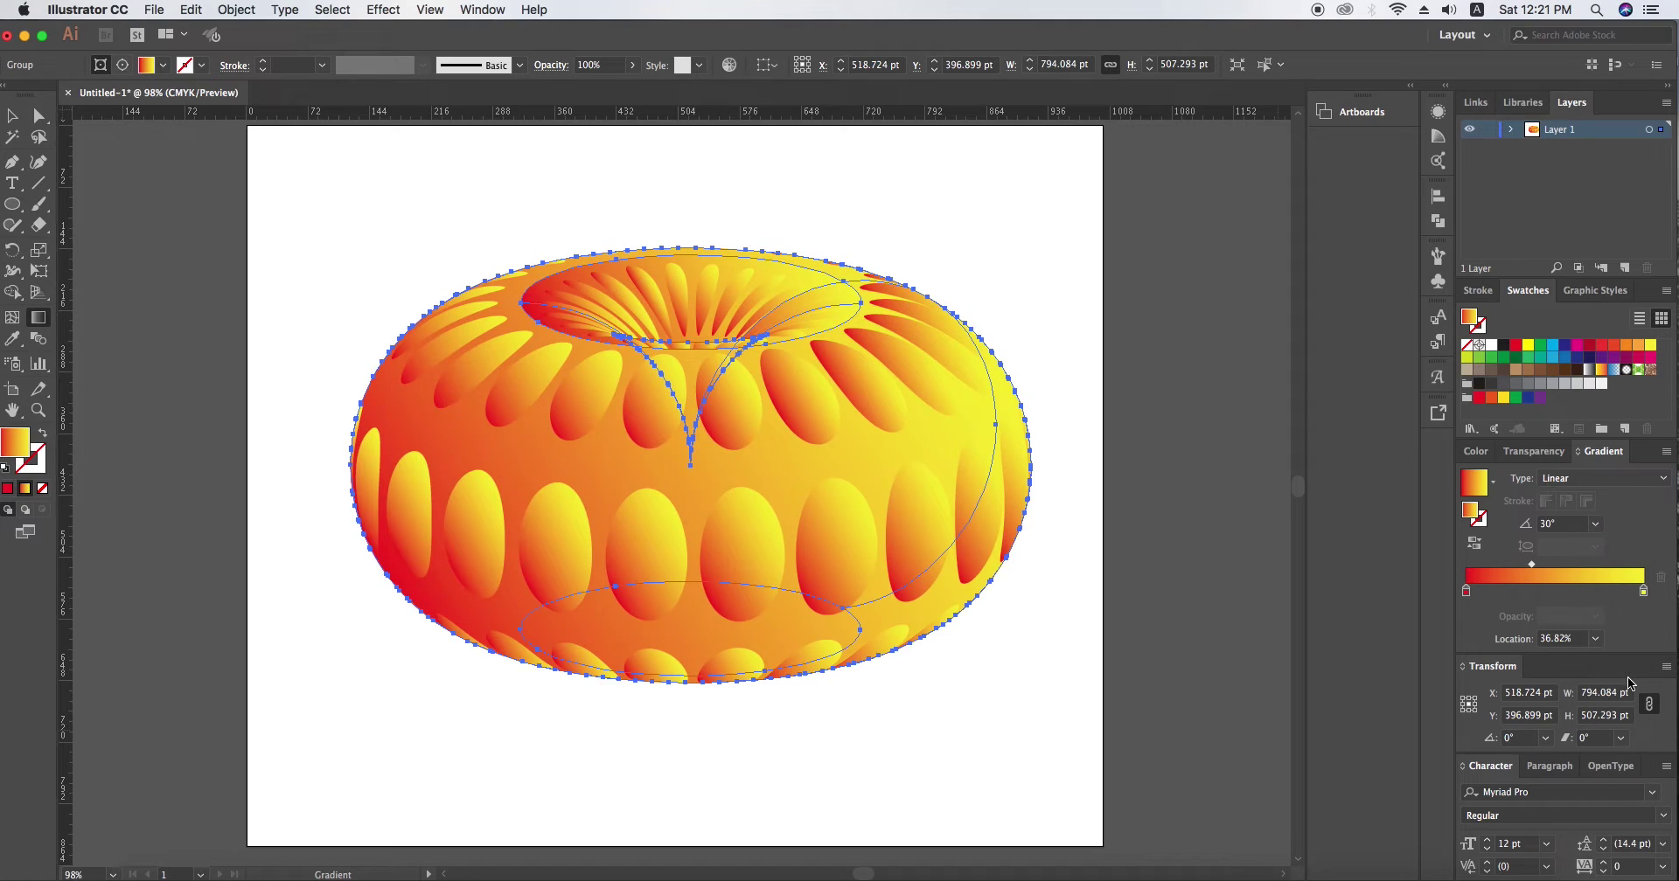
left_click(1596, 525)
left_click(1612, 701)
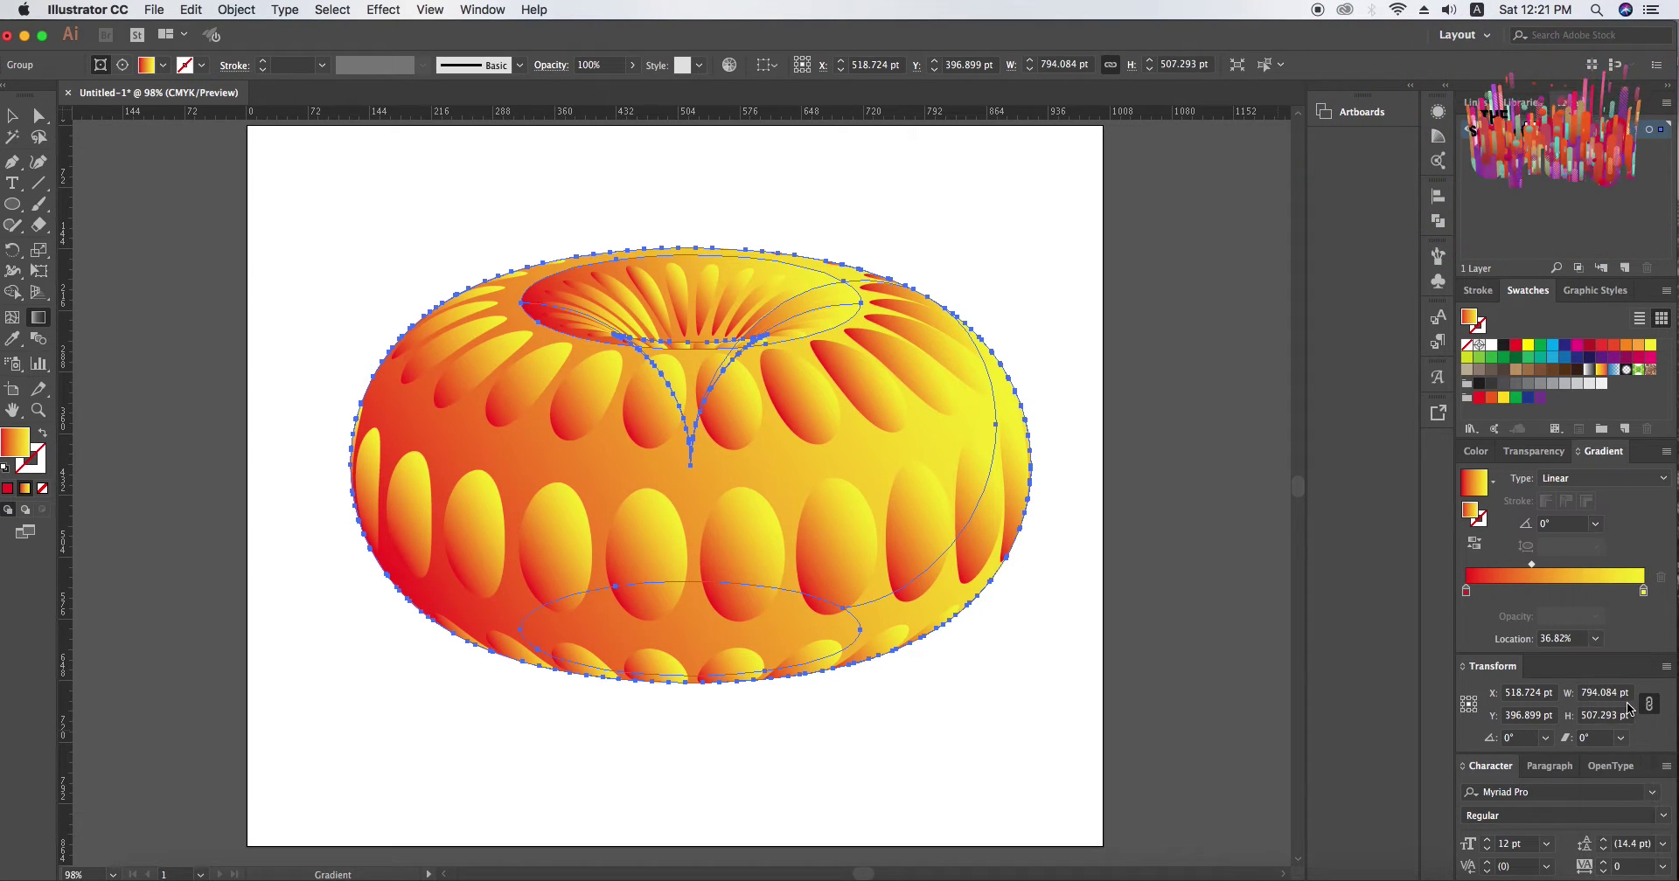
left_click(1596, 524)
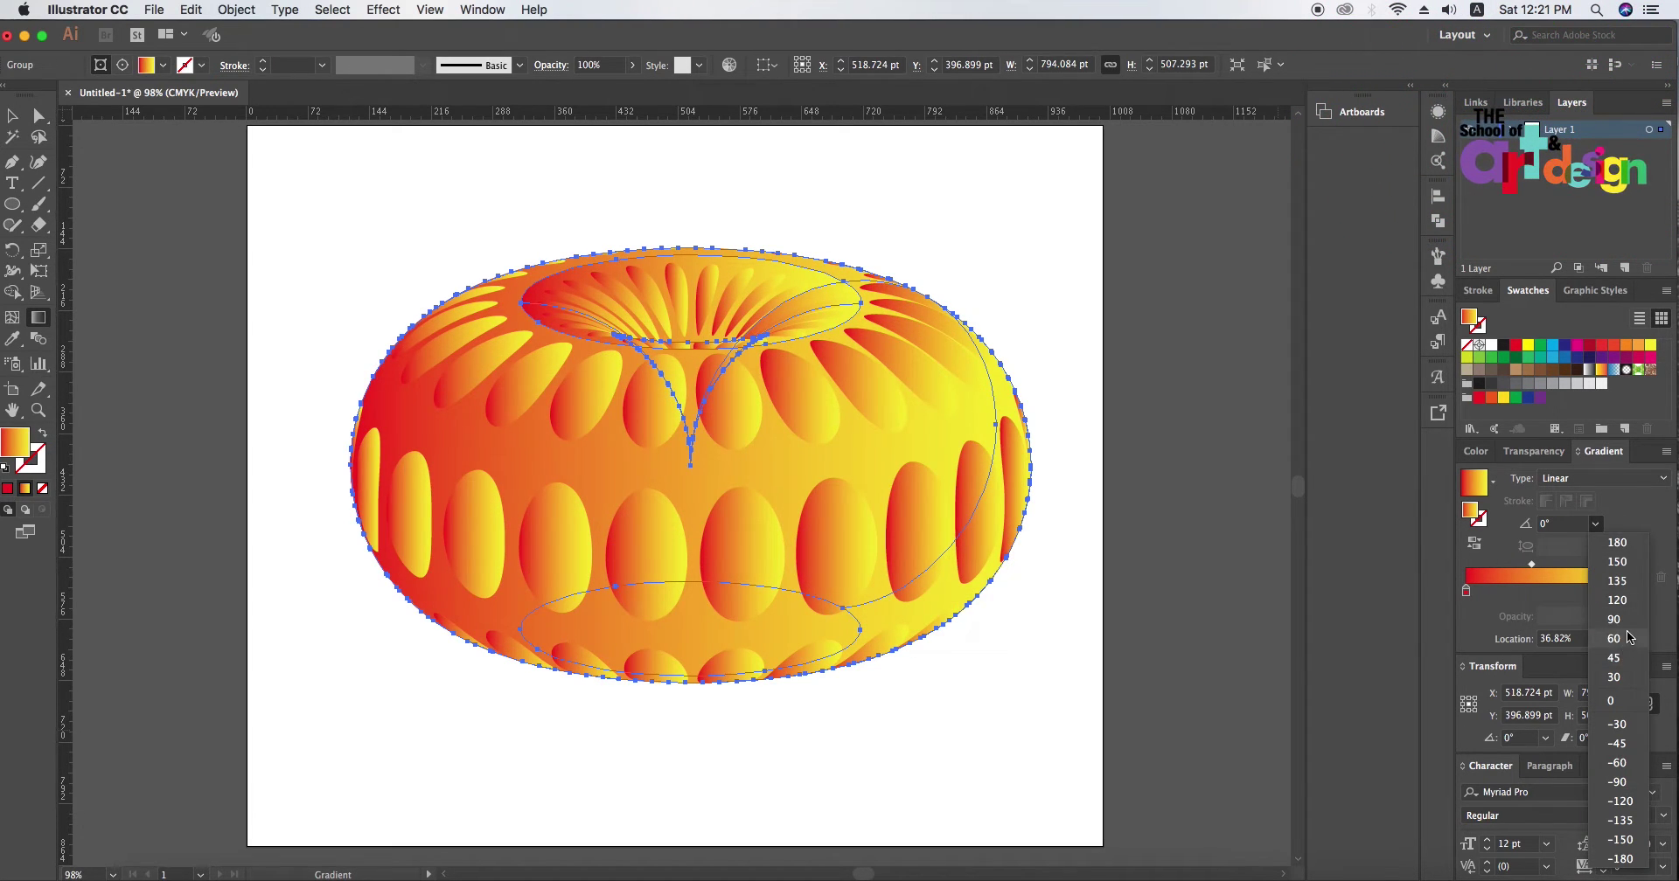
left_click(1616, 620)
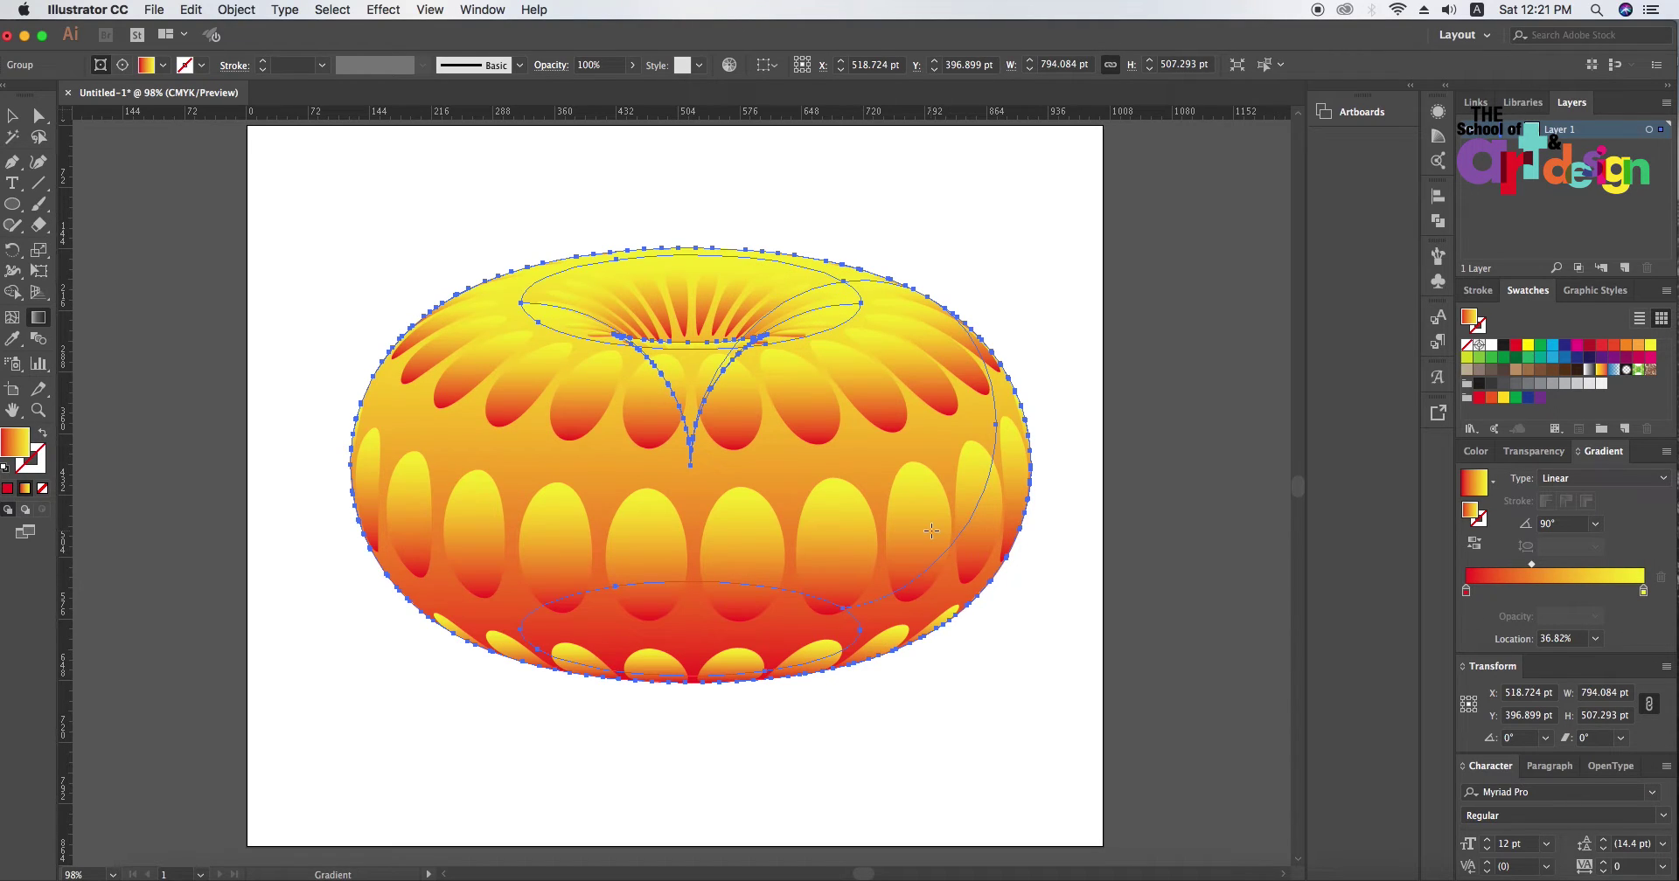
Set the gradient angle to -90° and deselect the shape
left_click(1596, 525)
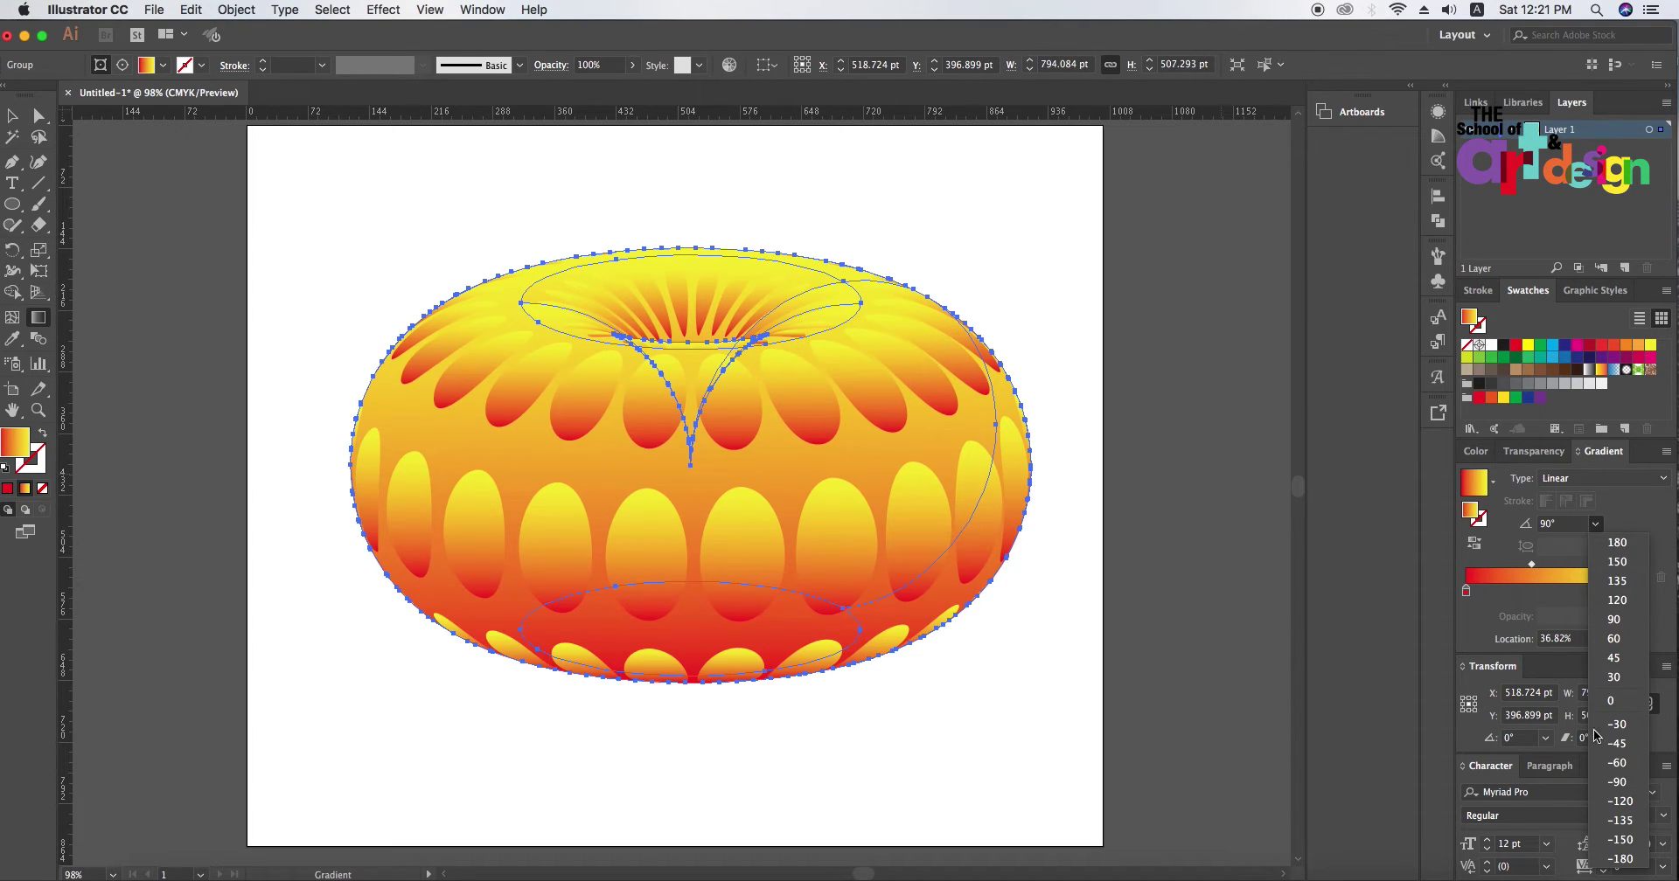
left_click(1626, 783)
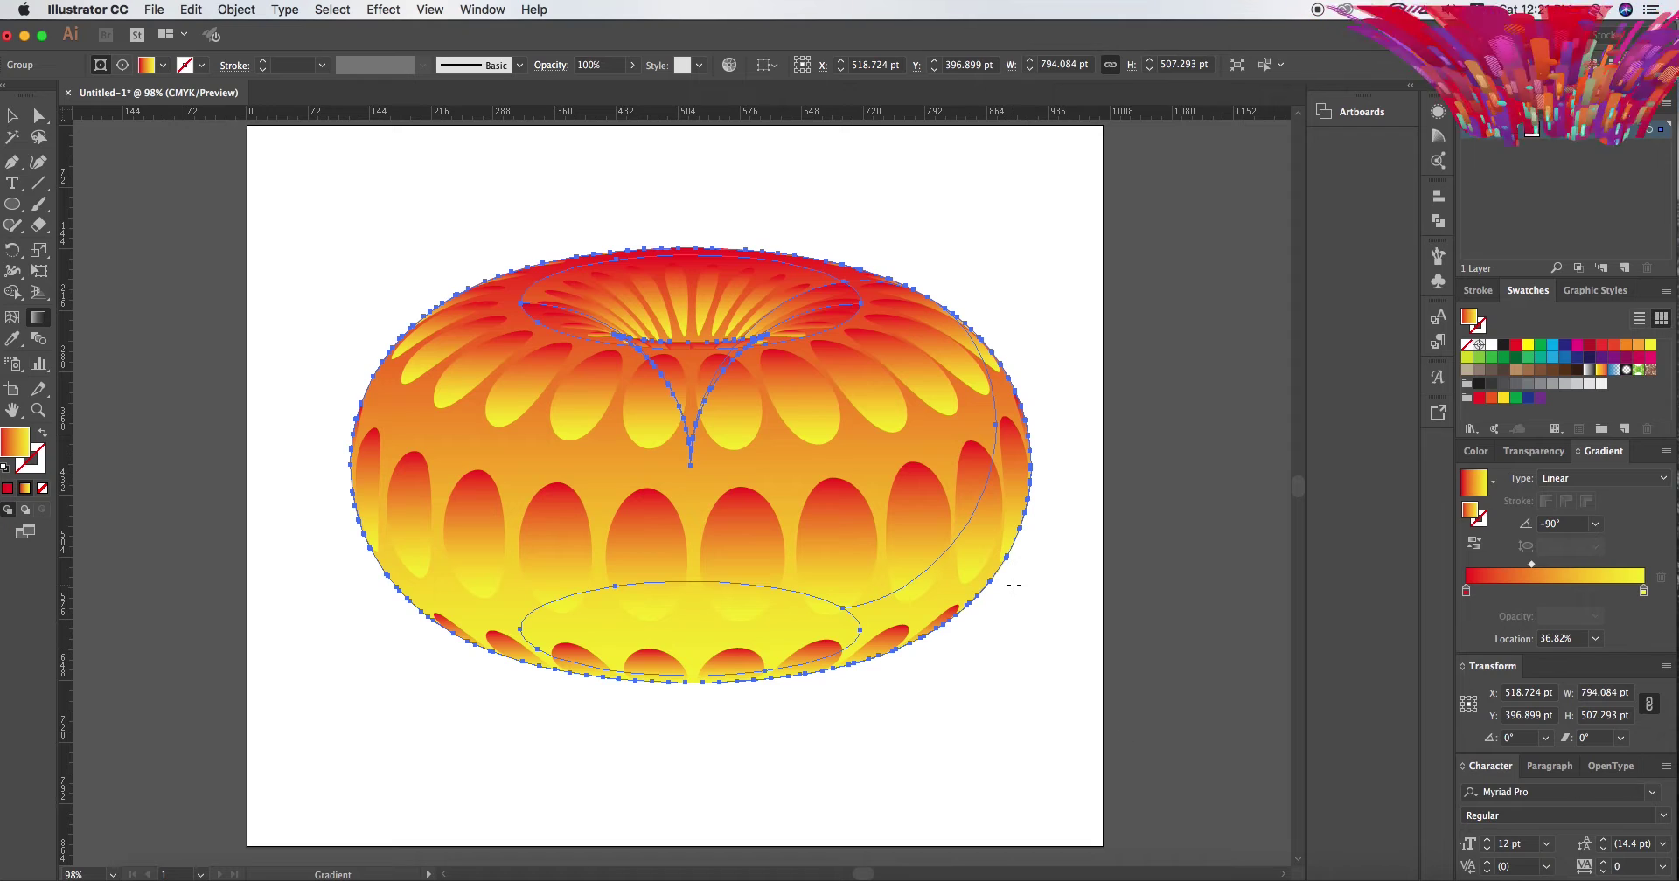
left_click(12, 115)
left_click(270, 264)
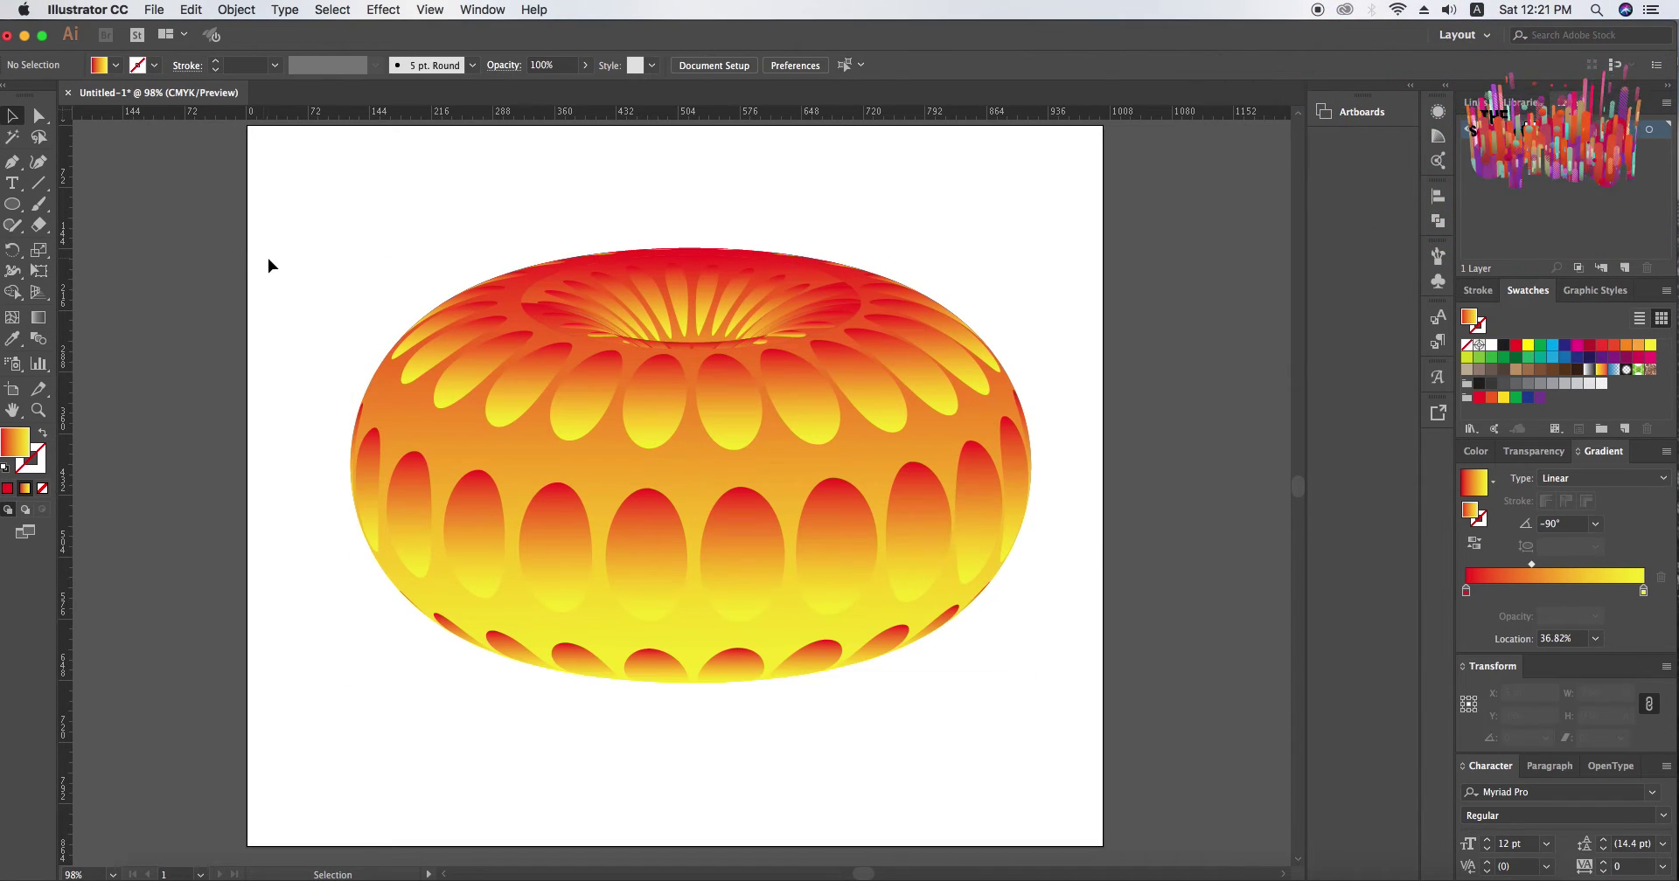